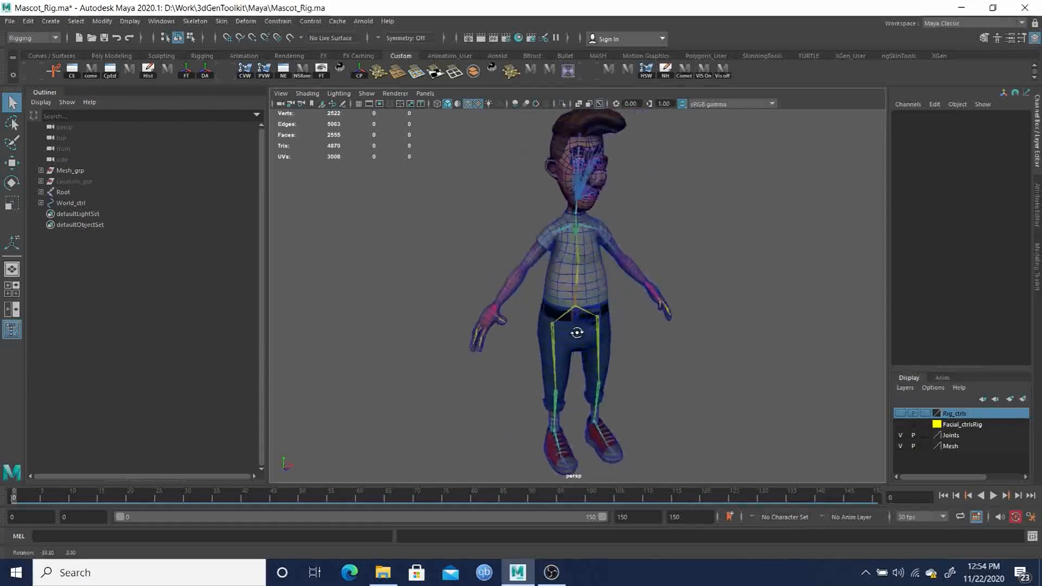
- Select the character's body mesh and start the Paint Skin Weights Tool on it
middle_click_drag(590, 305, 580, 305, "alt")
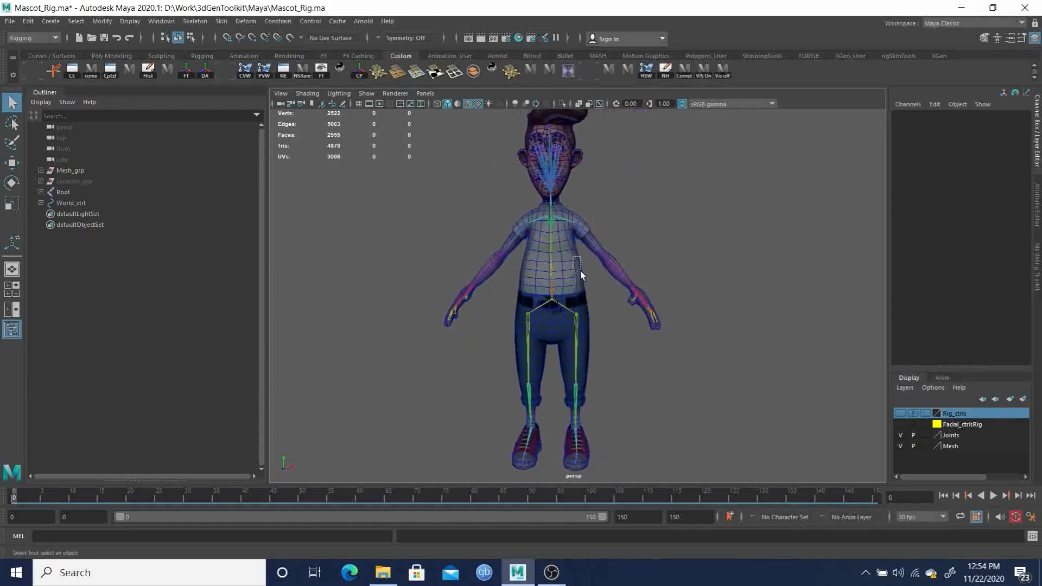
left_click(579, 269)
right_click_drag(555, 250, 621, 325, "alt")
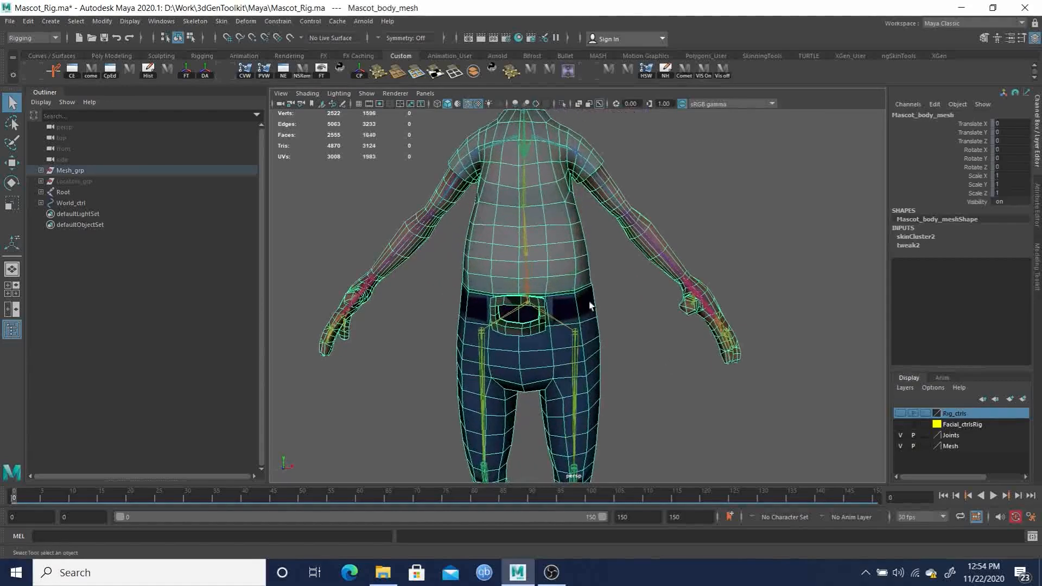
right_click(564, 237)
left_click(511, 222)
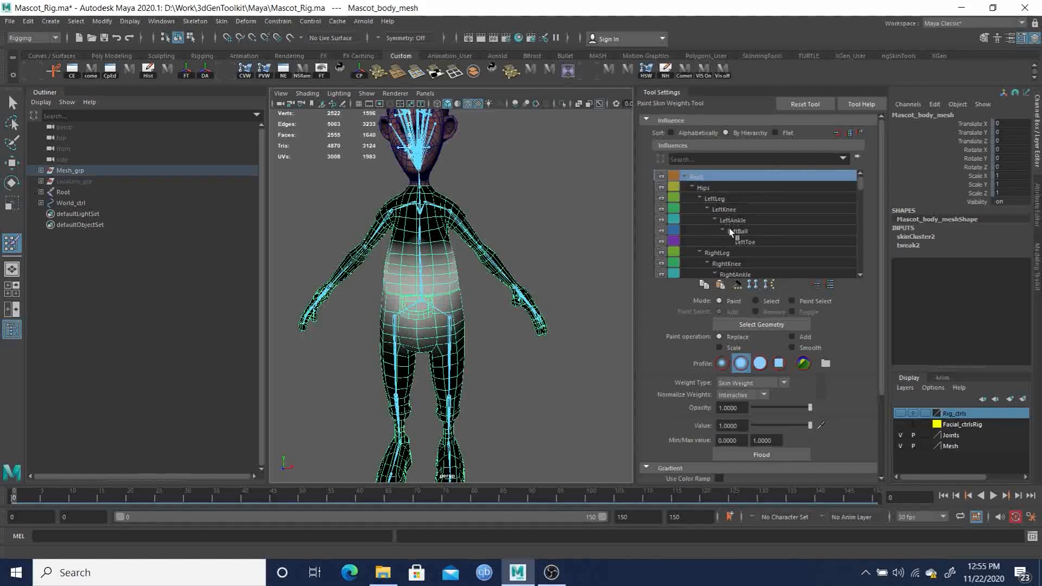
- Lock the Root, Hips, LeftLeg, RightKnee, LeftKnee and LeftAnkle influences individually
left_click(660, 175)
left_click(661, 186)
left_click(661, 198)
left_click(661, 264)
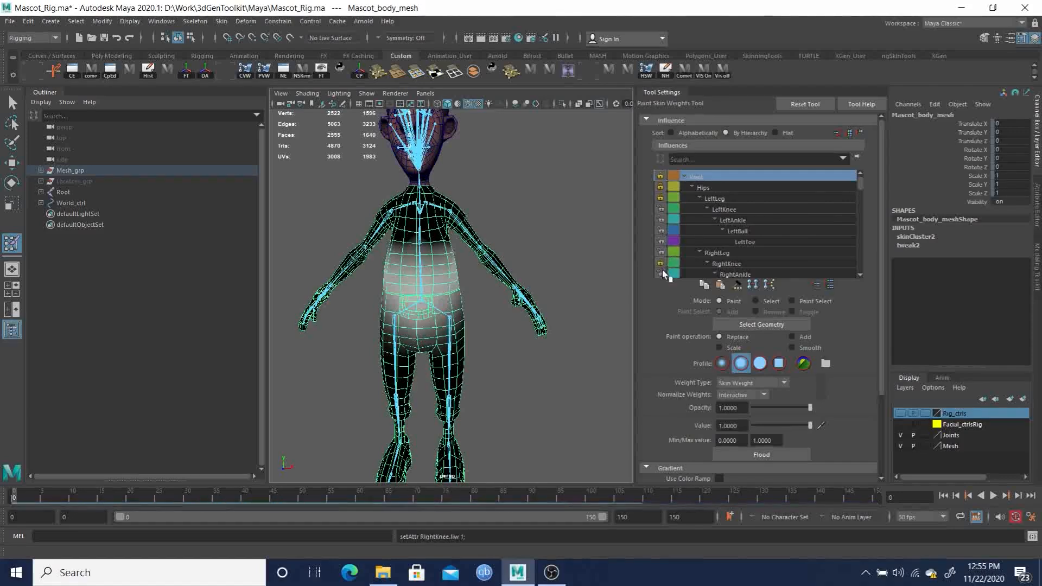
left_click(660, 209)
left_click(661, 220)
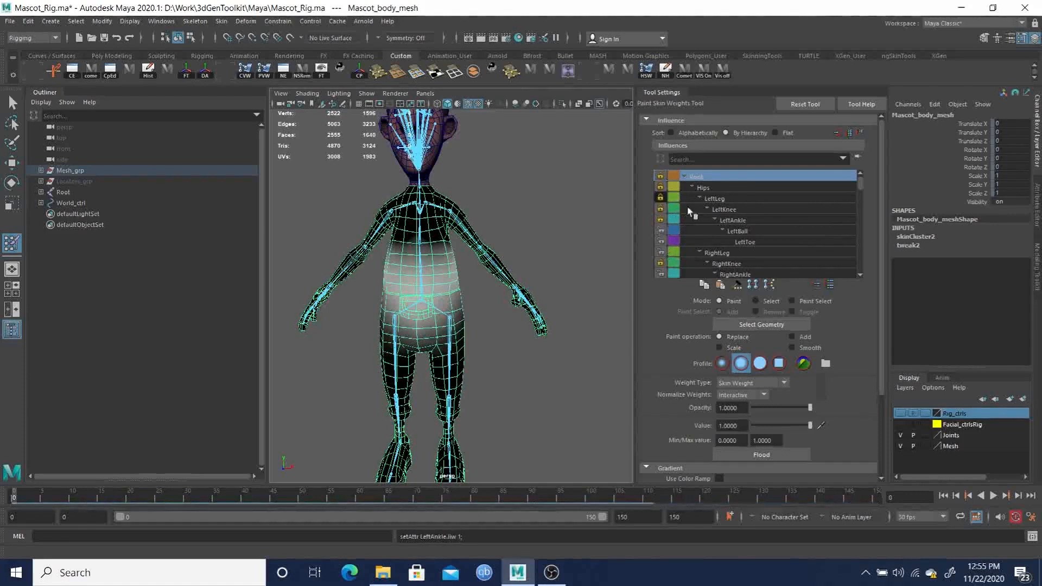
- Display the LeftAnkle weights, and unlock and relock the LeftLeg influence
left_click(730, 220)
left_click(660, 198)
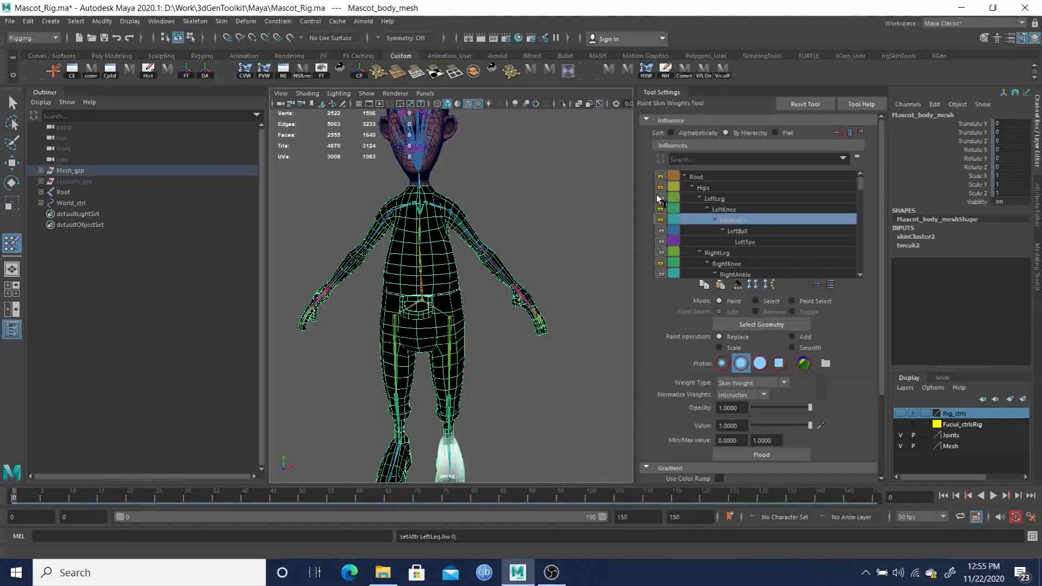
left_click(660, 199)
- Select the whole joint hierarchy down to RightThumb03 in the influence list and lock all of its weights
left_click(704, 187)
scroll(756, 250, "down", 3)
scroll(755, 247, "down", 3)
left_click_drag(860, 202, 872, 272)
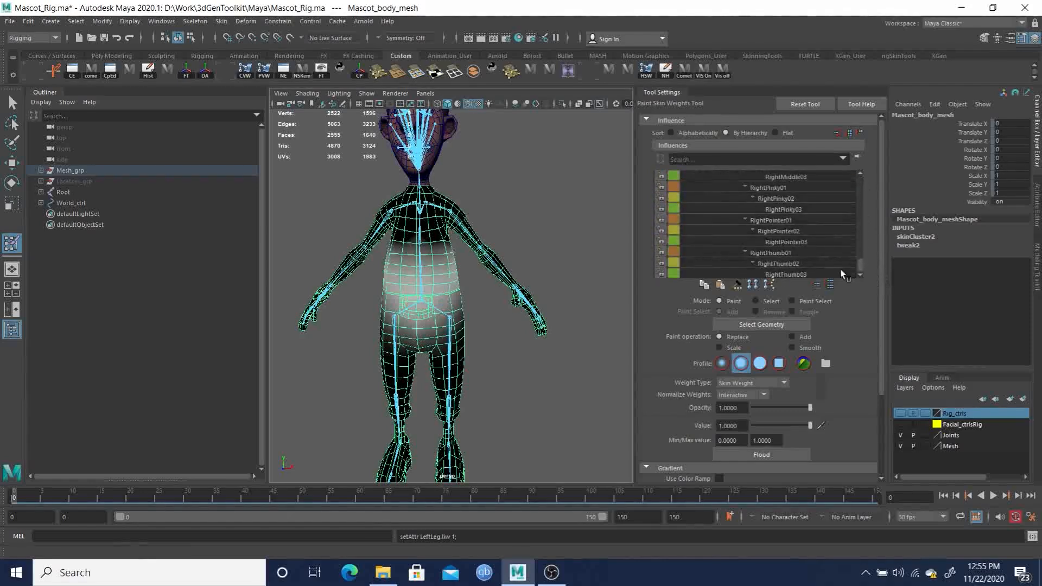
left_click(798, 274, "shift")
right_click(793, 259)
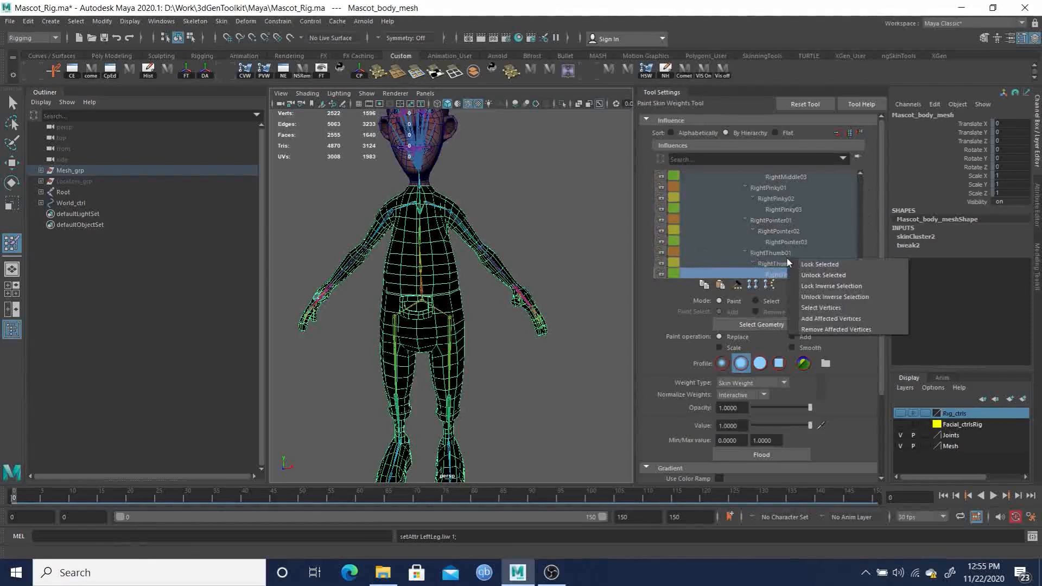
left_click(849, 275)
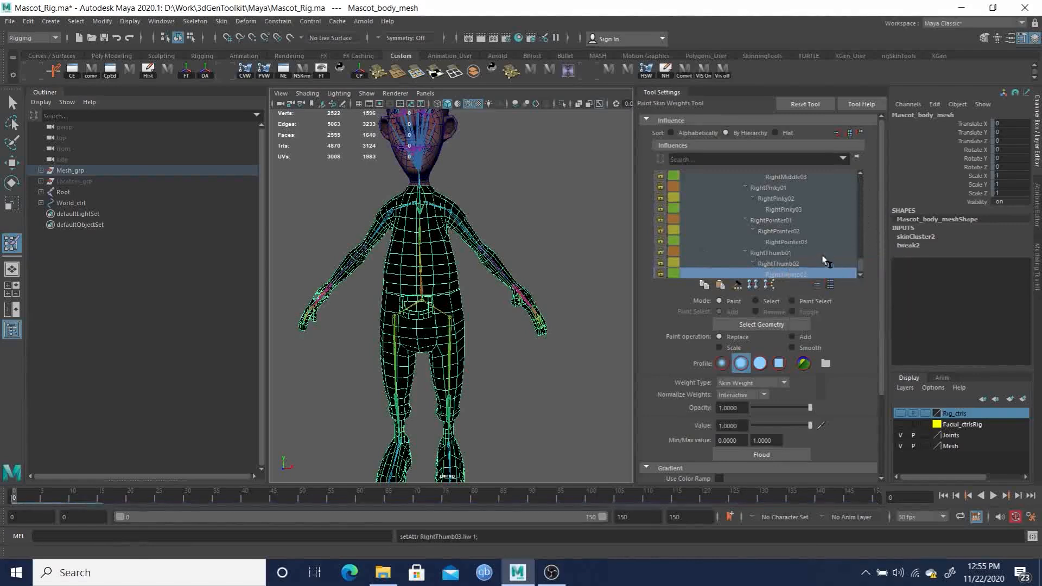
- Examine the Root and Hips weights around the waist and pelvis of the body mesh
left_click_drag(862, 267, 856, 171)
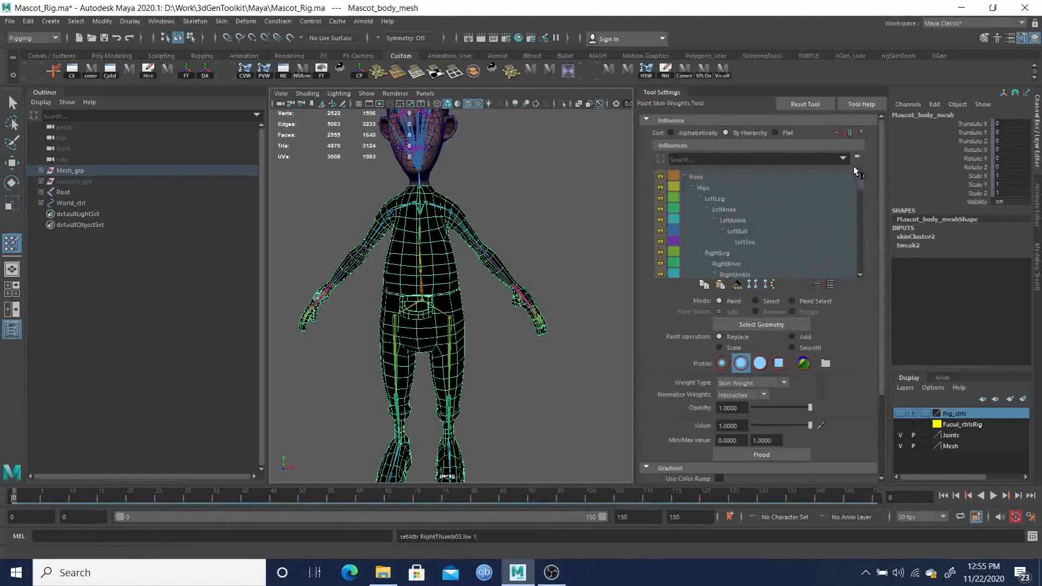
left_click(698, 178)
scroll(331, 255, "up", 3)
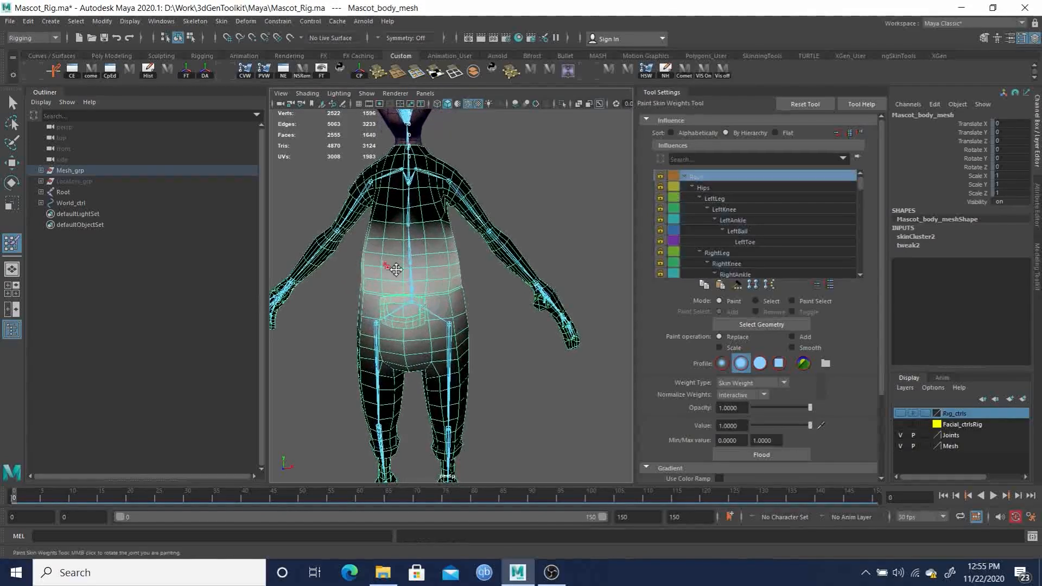
scroll(387, 261, "up", 5)
left_click_drag(407, 255, 502, 269, "alt")
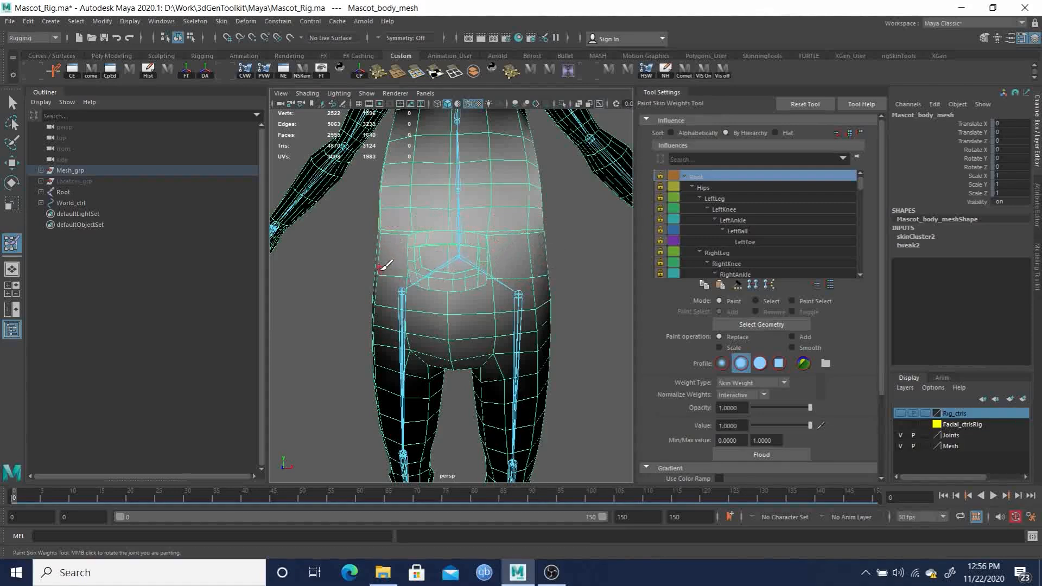
mouse_move(499, 241)
left_mouse_down("alt")
mouse_move(533, 247)
mouse_move(498, 254)
mouse_move(494, 234)
mouse_move(541, 235)
left_mouse_up("alt")
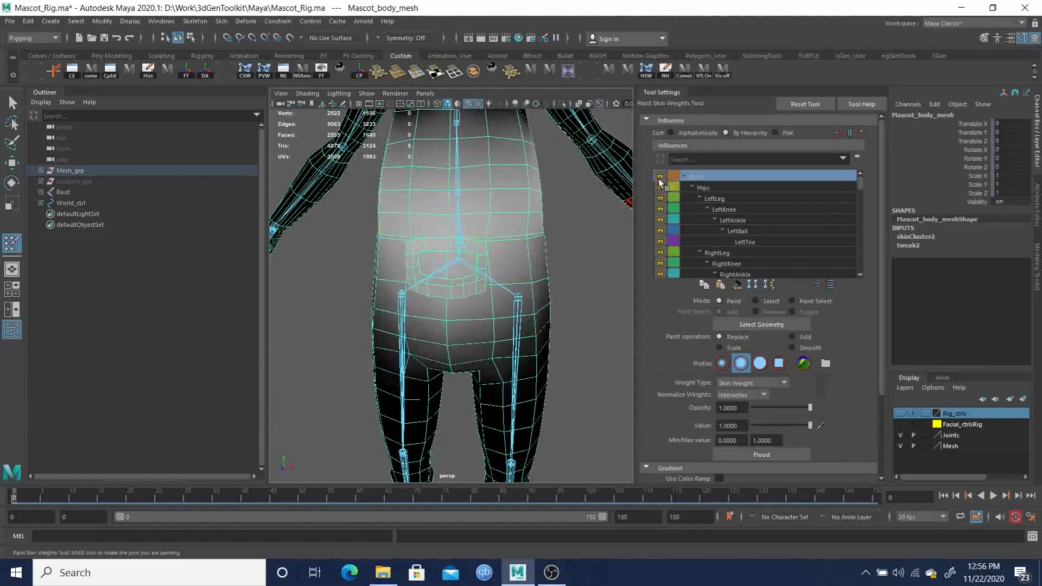
left_click(693, 188)
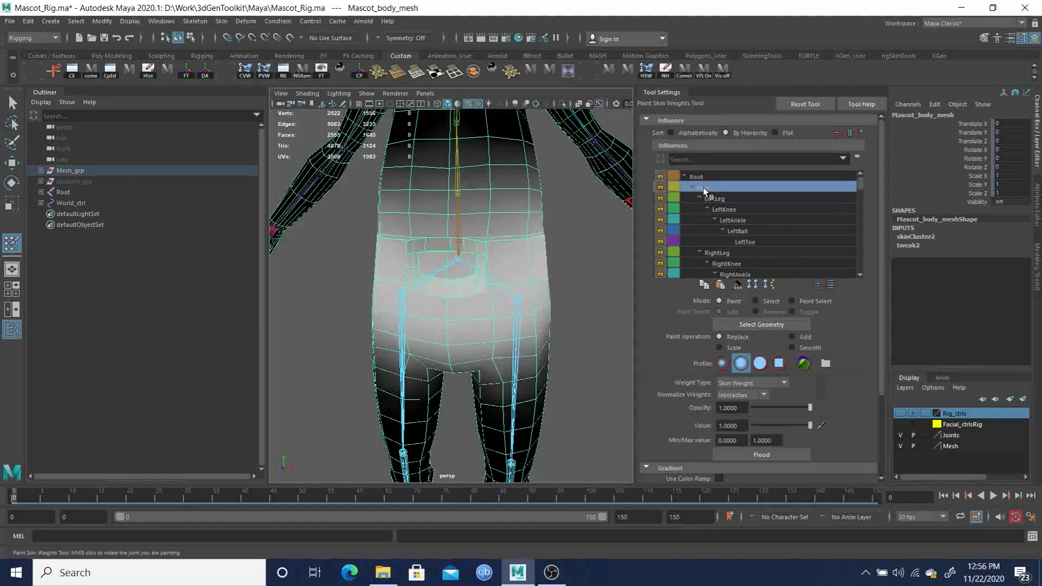
mouse_move(529, 249)
left_mouse_down("alt")
mouse_move(532, 228)
mouse_move(516, 239)
mouse_move(537, 236)
mouse_move(521, 244)
mouse_move(453, 248)
mouse_move(512, 249)
mouse_move(521, 234)
left_mouse_up("alt")
- Make LeftLeg the painted influence and unlock only the Hips and LeftLeg influences
left_click(715, 199)
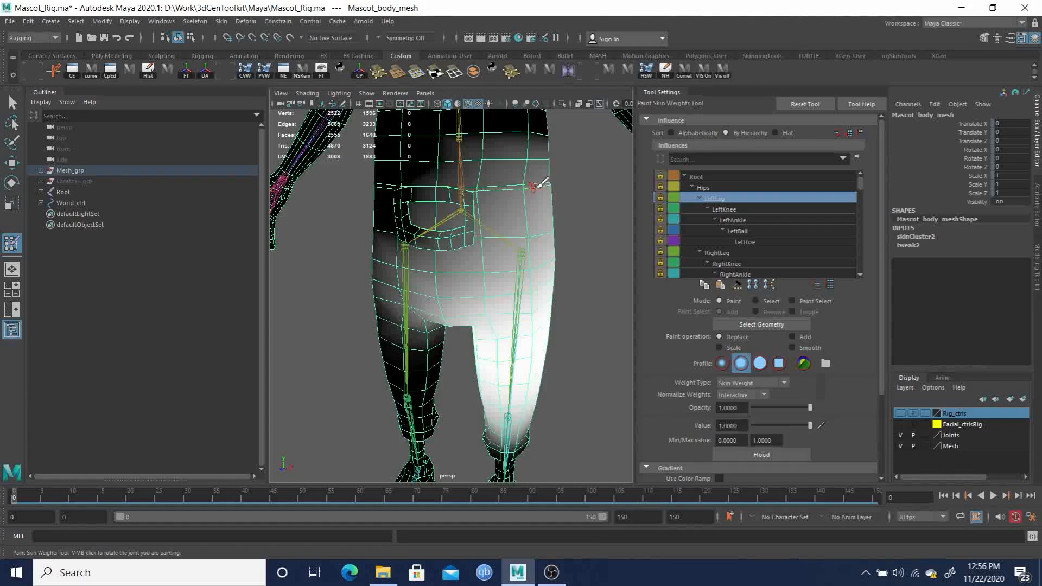
left_click(660, 186)
left_click(660, 198)
middle_click_drag(498, 196, 493, 185, "alt")
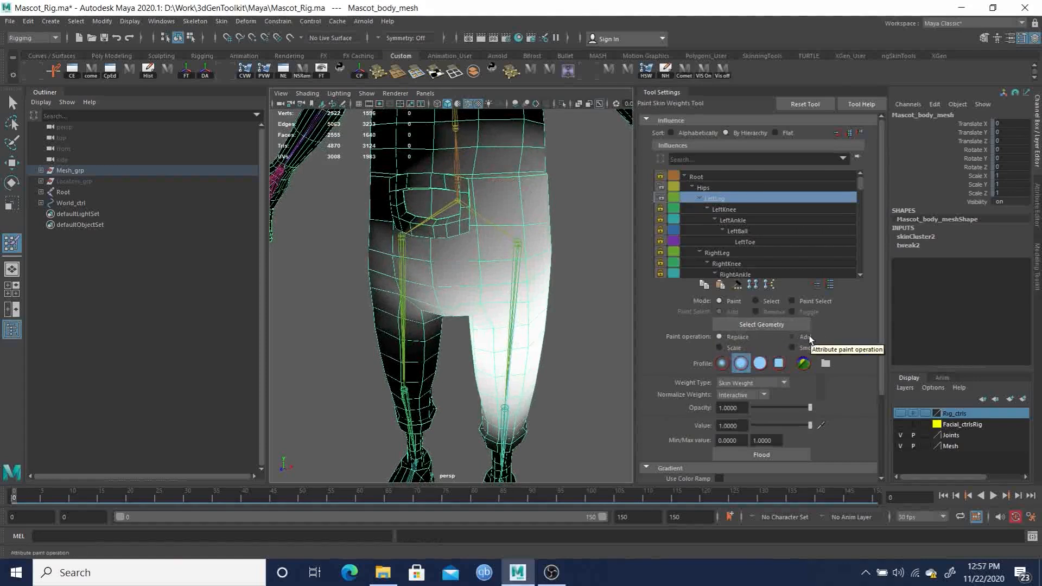
- Set the paint operation to Scale with value 0.1 and reduce the LeftLeg weights on the shirt front above the belt
left_click(719, 348)
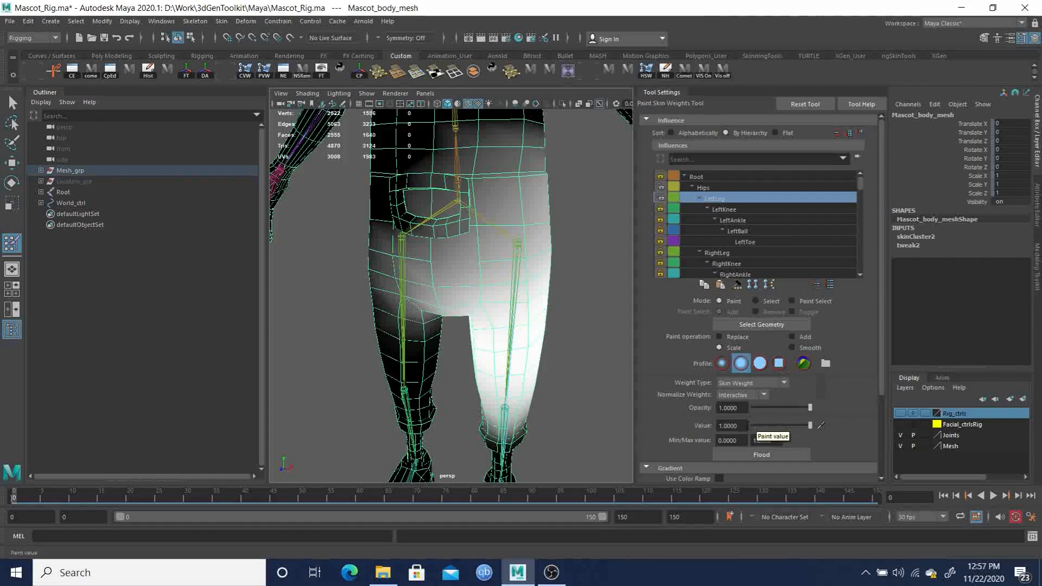
left_click(730, 425)
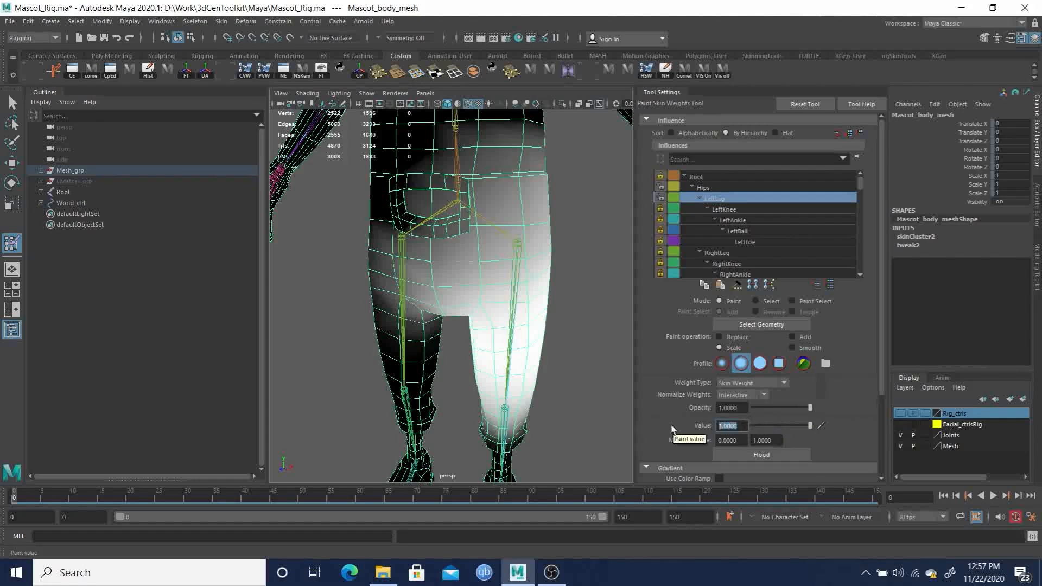
key("Return")
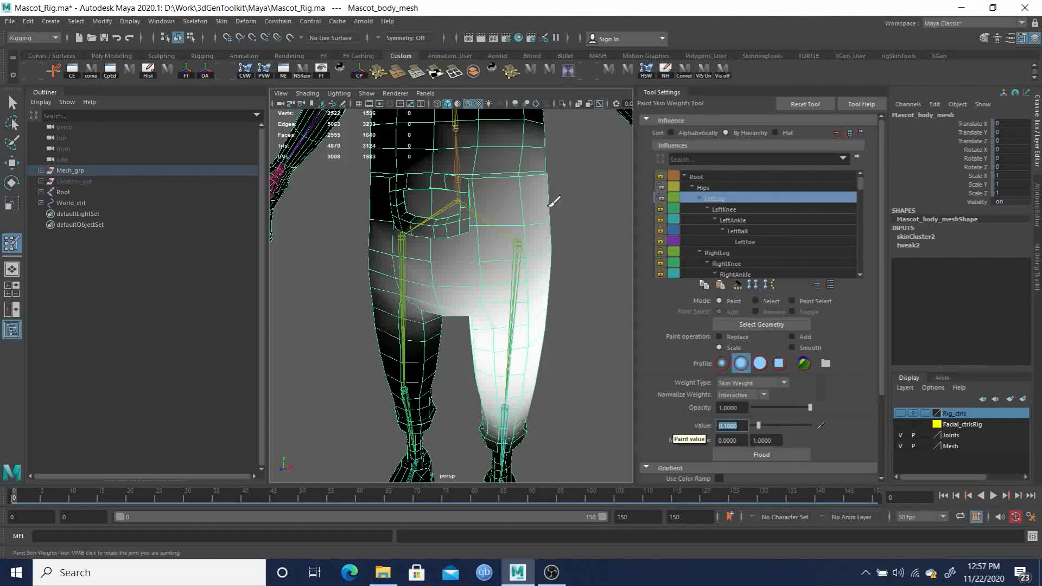
mouse_move(474, 180)
left_mouse_down()
mouse_move(548, 165)
mouse_move(530, 130)
mouse_move(483, 148)
mouse_move(494, 145)
left_mouse_up()
left_click_drag(437, 188, 478, 172)
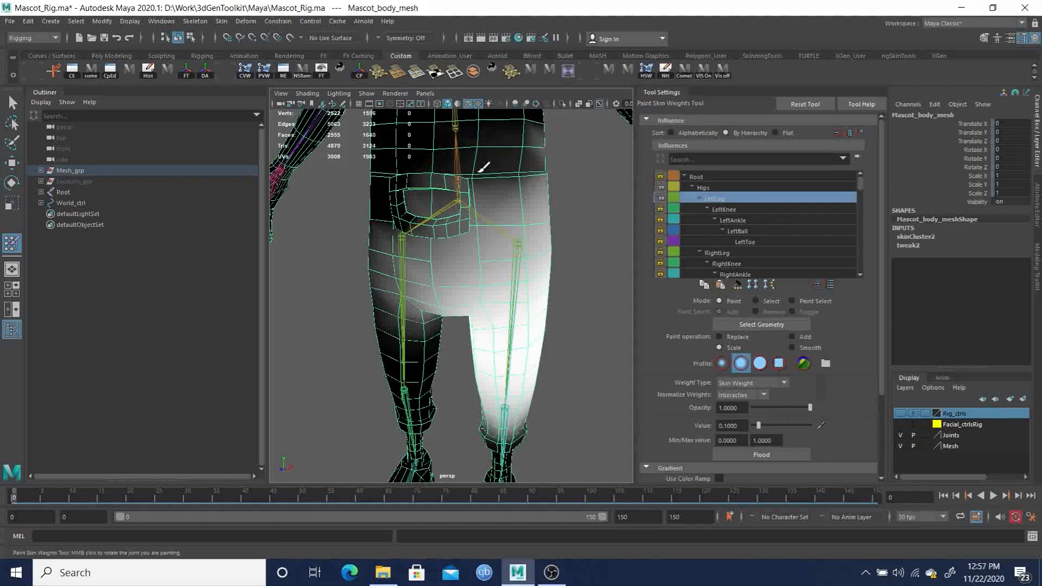
- Scale down the LeftLeg weights above the belt line on the back of the shirt
mouse_move(559, 198)
left_mouse_down("alt")
mouse_move(447, 203)
mouse_move(410, 182)
left_mouse_up("alt")
mouse_move(354, 144)
left_mouse_down()
mouse_move(438, 152)
mouse_move(434, 173)
mouse_move(381, 158)
mouse_move(416, 147)
mouse_move(363, 189)
left_mouse_up()
middle_click_drag(363, 188, 382, 183, "alt")
mouse_move(441, 166)
left_mouse_down()
mouse_move(435, 183)
mouse_move(439, 148)
mouse_move(415, 171)
left_mouse_up()
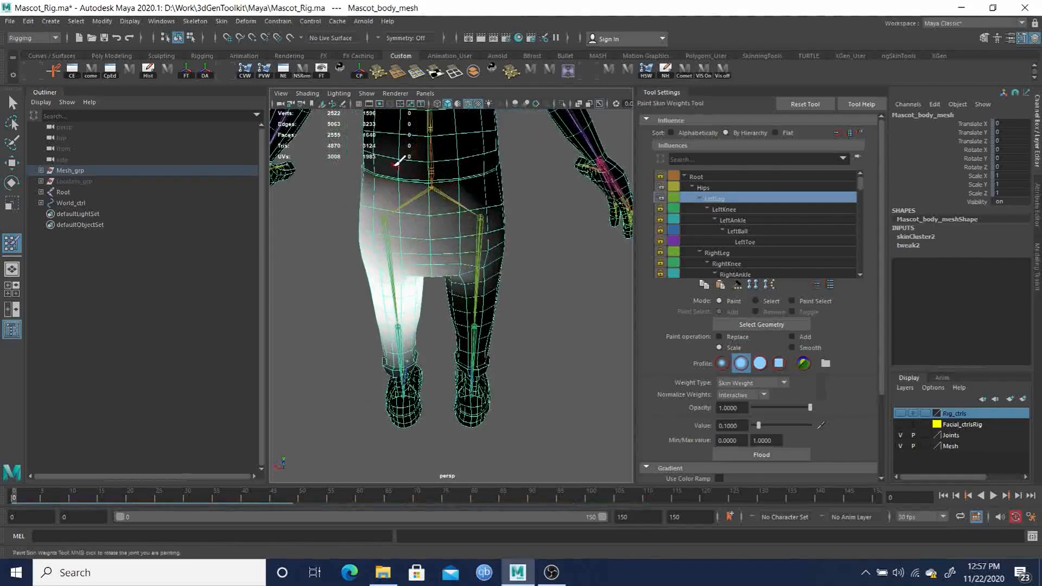
- Scale down the remaining LeftLeg weights on the shirt just above the belt at the character's left side
right_click_drag(415, 171, 471, 206, "alt")
middle_click_drag(471, 206, 561, 352, "alt")
right_click_drag(562, 352, 437, 266, "alt")
left_click_drag(477, 253, 543, 250, "alt")
middle_click_drag(438, 239, 438, 230, "alt")
left_click_drag(495, 181, 570, 198, "alt")
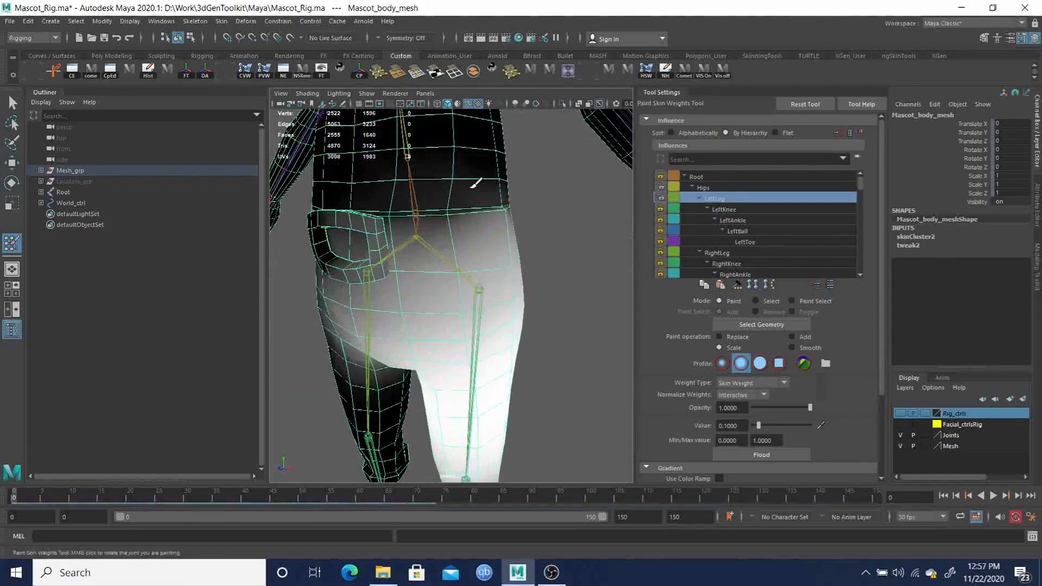
mouse_move(501, 205)
left_mouse_down()
mouse_move(453, 202)
mouse_move(372, 223)
mouse_move(445, 186)
left_mouse_up()
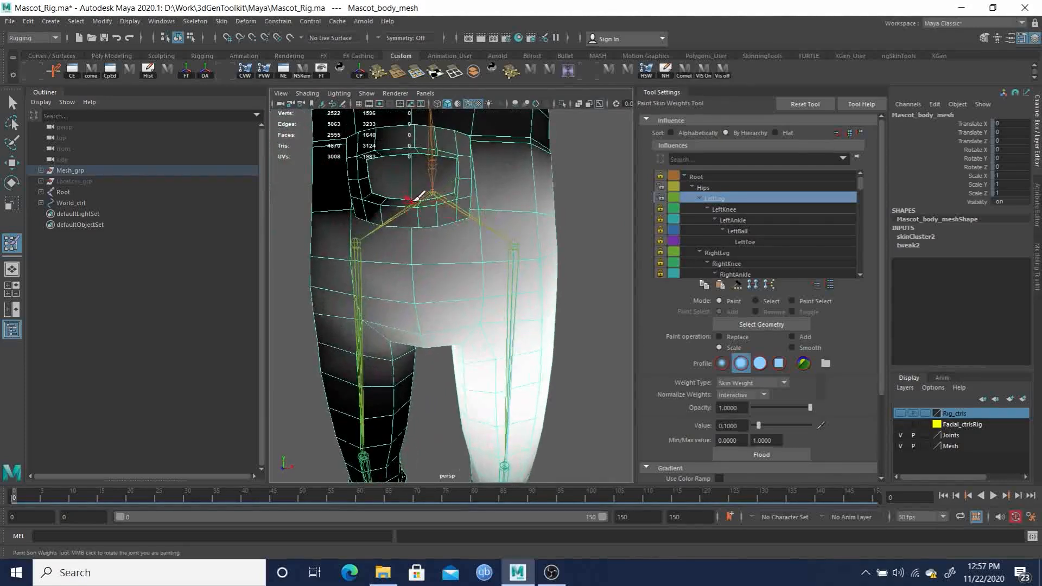
- Scale down the LeftLeg weights on the frame of the belt buckle
mouse_move(422, 210)
left_mouse_down()
mouse_move(421, 227)
mouse_move(440, 226)
mouse_move(457, 200)
mouse_move(469, 216)
mouse_move(474, 144)
mouse_move(465, 132)
mouse_move(430, 140)
mouse_move(413, 127)
mouse_move(468, 141)
mouse_move(435, 143)
left_mouse_up()
left_click_drag(384, 201, 380, 219)
mouse_move(436, 198)
left_mouse_down()
mouse_move(452, 196)
mouse_move(436, 208)
mouse_move(423, 203)
mouse_move(458, 189)
left_mouse_up()
left_click_drag(463, 143, 446, 141)
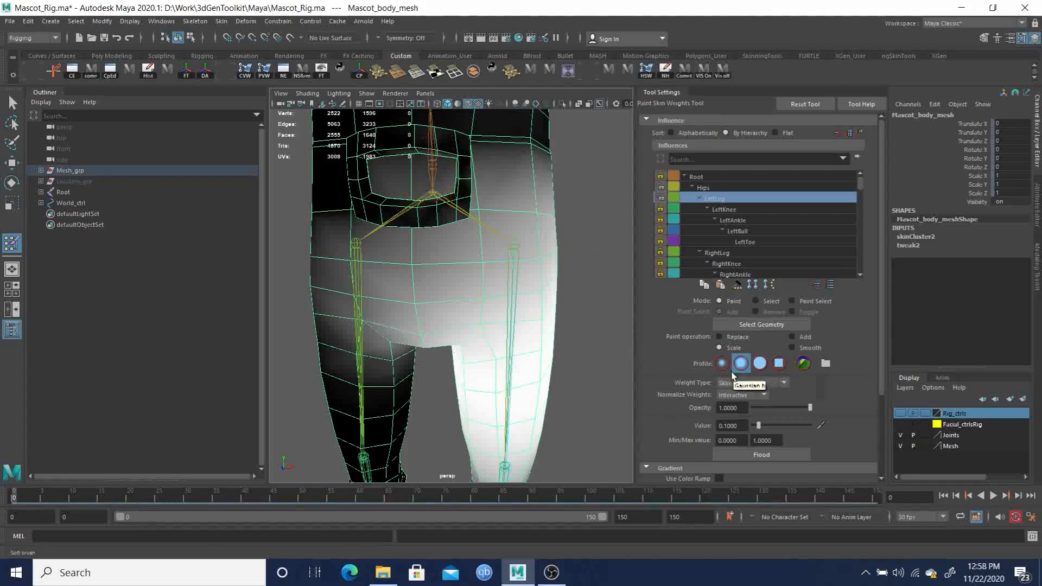
- Set the paint operation to Replace with value 0 and clear the leftover LeftLeg weights from the belt buckle's frame
left_click(731, 334)
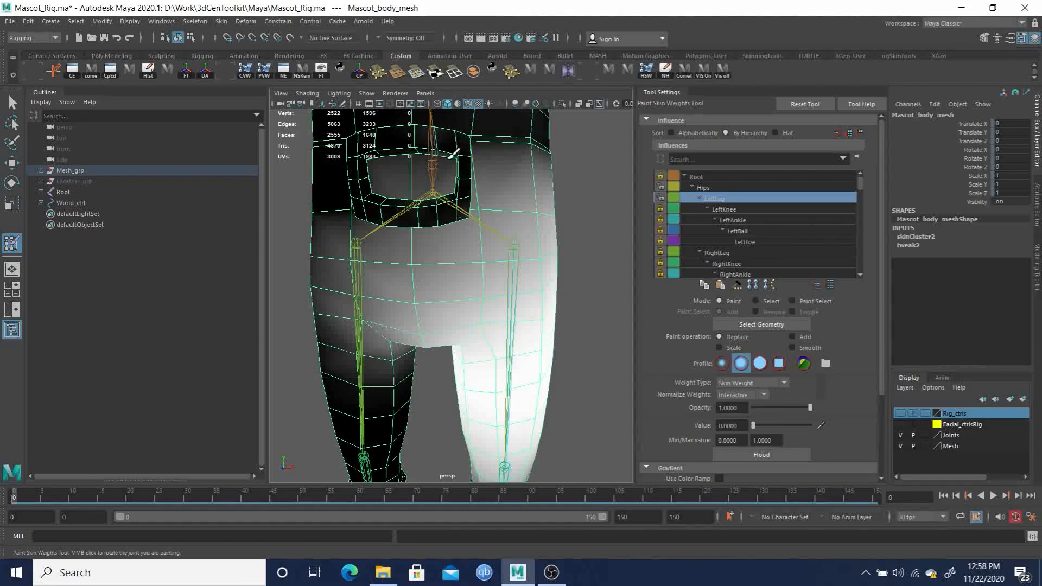
scroll(446, 184, "up", 10)
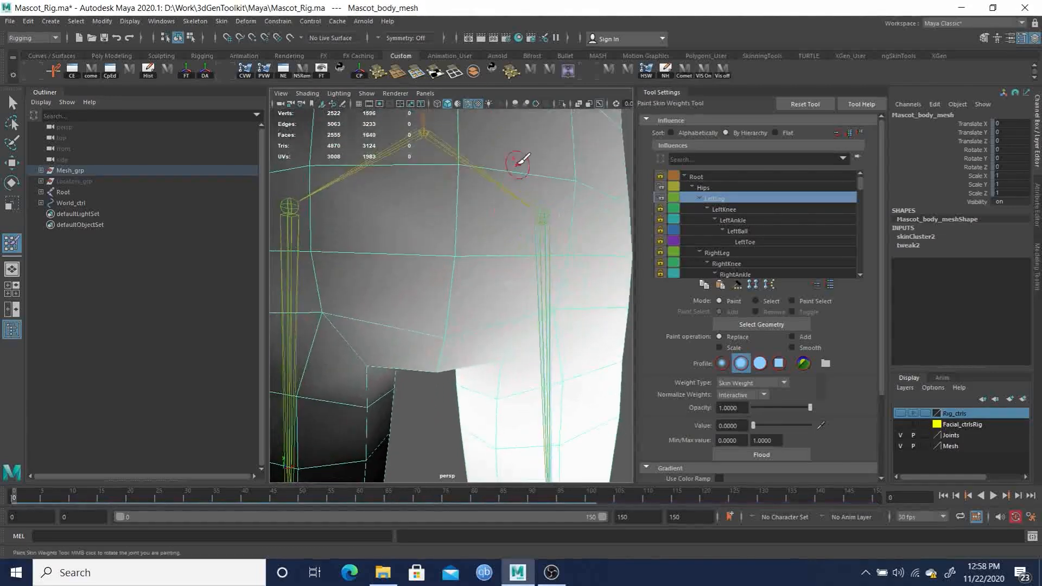
mouse_move(590, 152)
left_mouse_down()
mouse_move(578, 141)
mouse_move(590, 160)
mouse_move(575, 215)
mouse_move(589, 173)
left_mouse_up()
mouse_move(589, 173)
middle_mouse_down("alt")
mouse_move(584, 193)
mouse_move(491, 284)
middle_mouse_up("alt")
left_click_drag(491, 284, 507, 286, "alt")
middle_click_drag(507, 286, 503, 302, "alt")
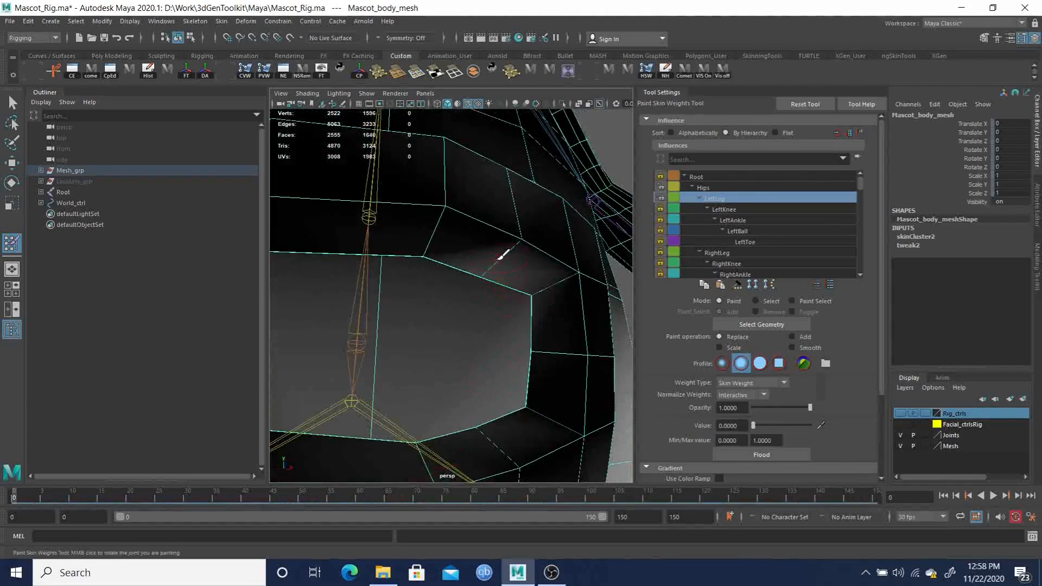
left_click_drag(502, 255, 512, 239)
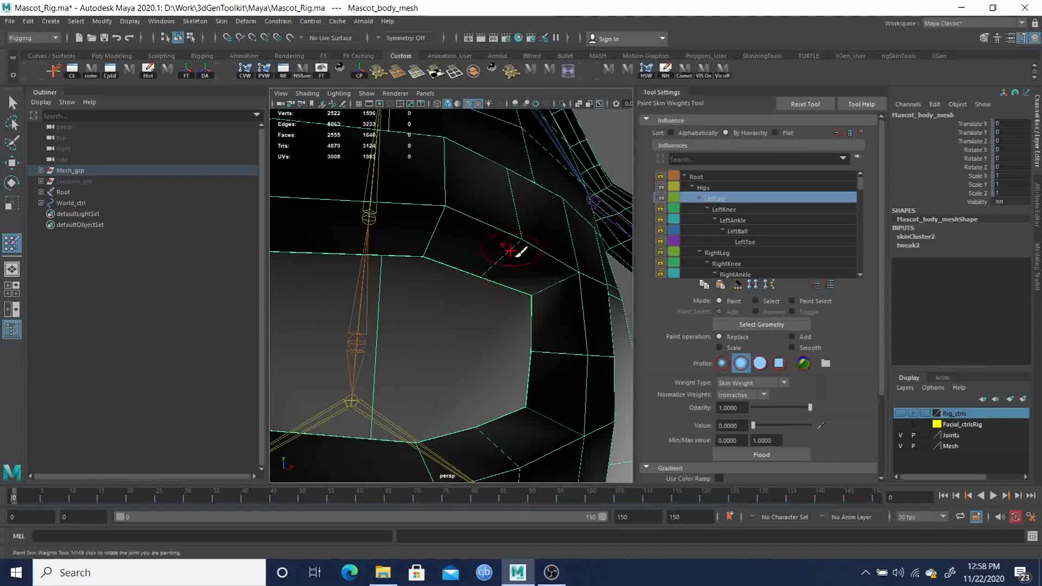
left_click_drag(545, 290, 539, 290)
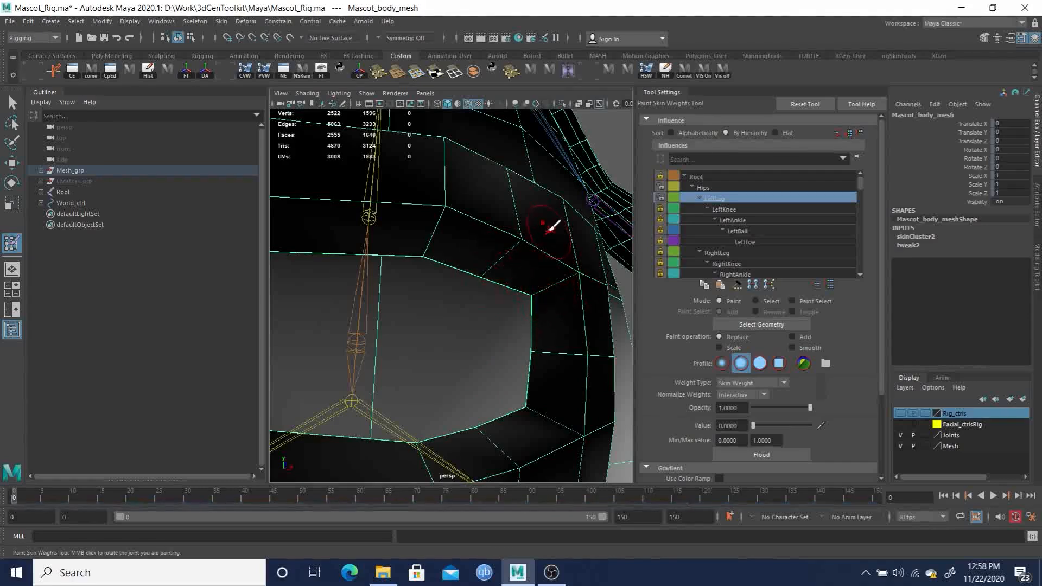
left_click_drag(521, 178, 511, 173)
- Replace the LeftLeg weights with 0 on the mesh area inside the belt buckle
left_click_drag(552, 252, 498, 276, "alt")
right_click_drag(499, 276, 393, 289, "alt")
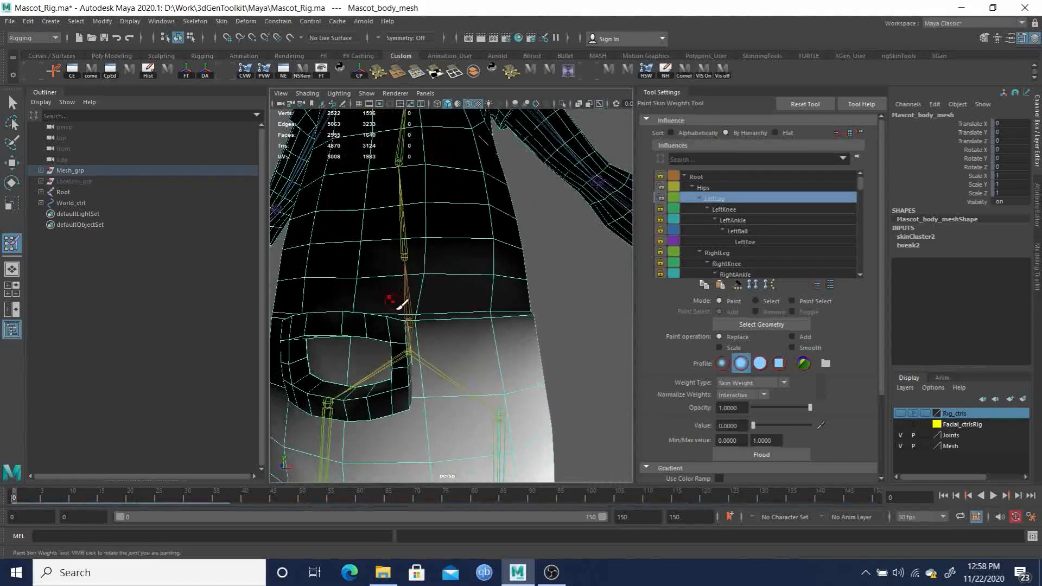
middle_click_drag(447, 317, 516, 279, "alt")
left_click_drag(517, 279, 477, 279, "alt")
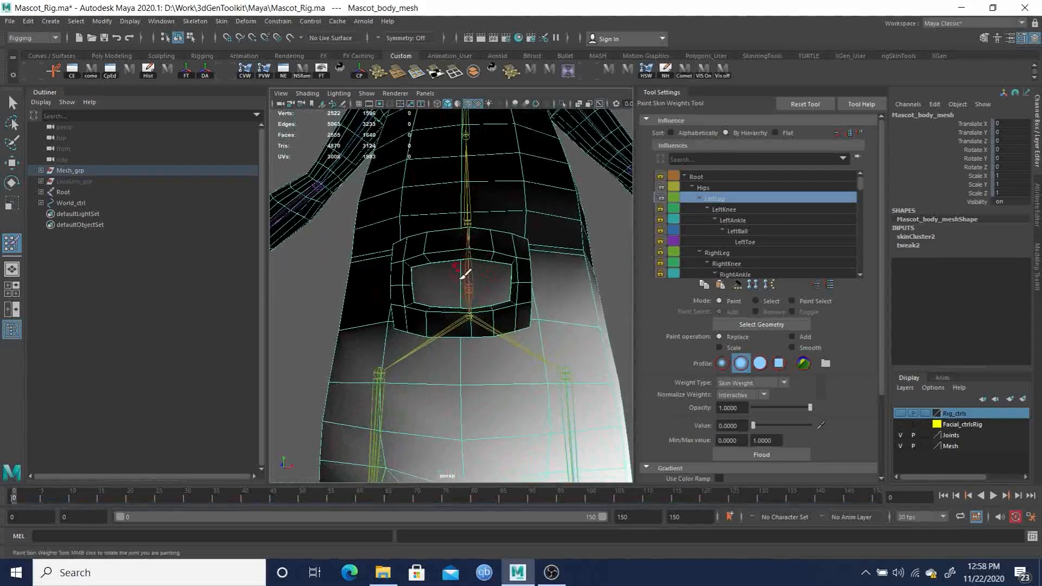
left_click_drag(463, 321, 435, 328, "alt")
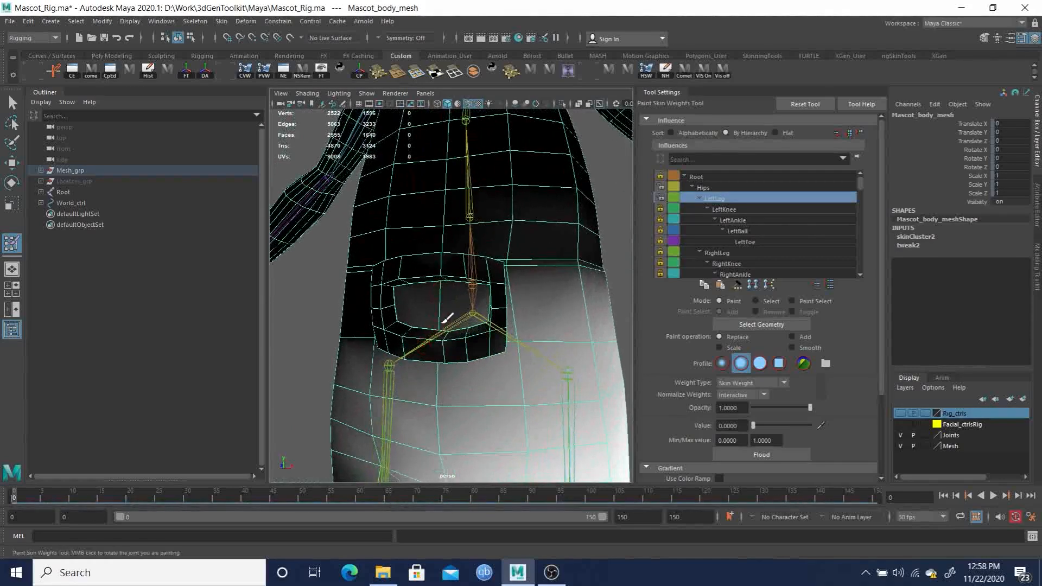
mouse_move(447, 289)
left_mouse_down()
mouse_move(443, 304)
mouse_move(500, 240)
mouse_move(500, 279)
mouse_move(467, 281)
mouse_move(495, 266)
mouse_move(465, 286)
mouse_move(426, 259)
mouse_move(428, 323)
mouse_move(430, 298)
mouse_move(418, 298)
mouse_move(447, 337)
mouse_move(449, 318)
left_mouse_up()
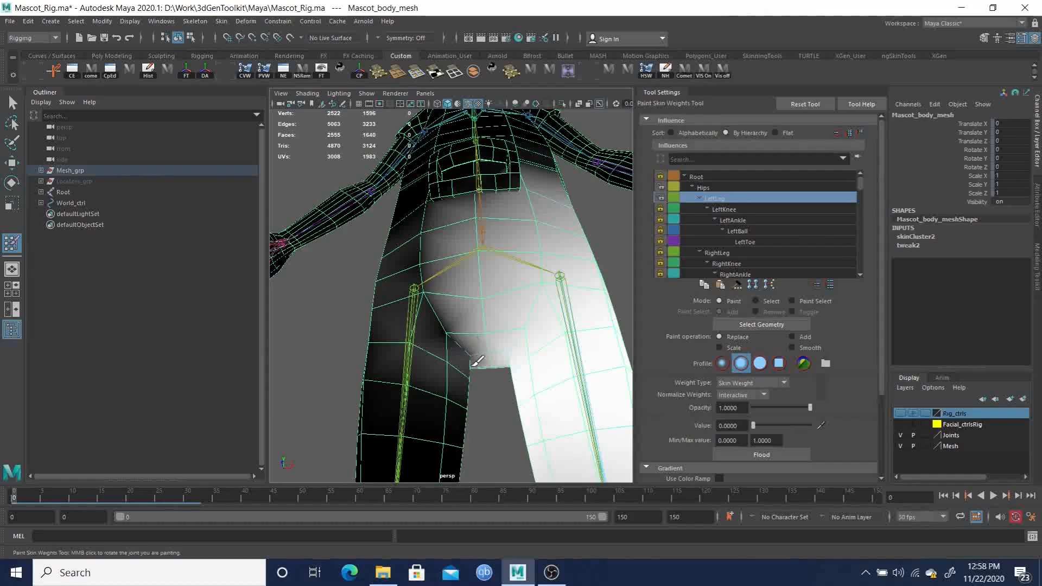
- Replace the LeftLeg weights with 0 on the front and outer side of the character's right upper thigh
mouse_move(428, 349)
left_mouse_down()
mouse_move(456, 346)
mouse_move(407, 343)
left_mouse_up()
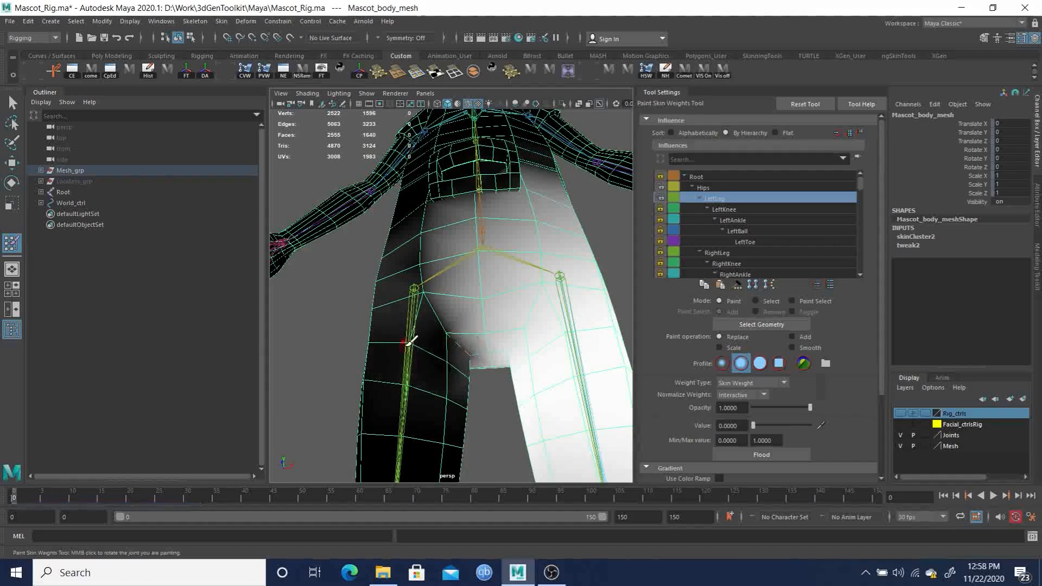
left_click_drag(416, 282, 428, 239, "alt")
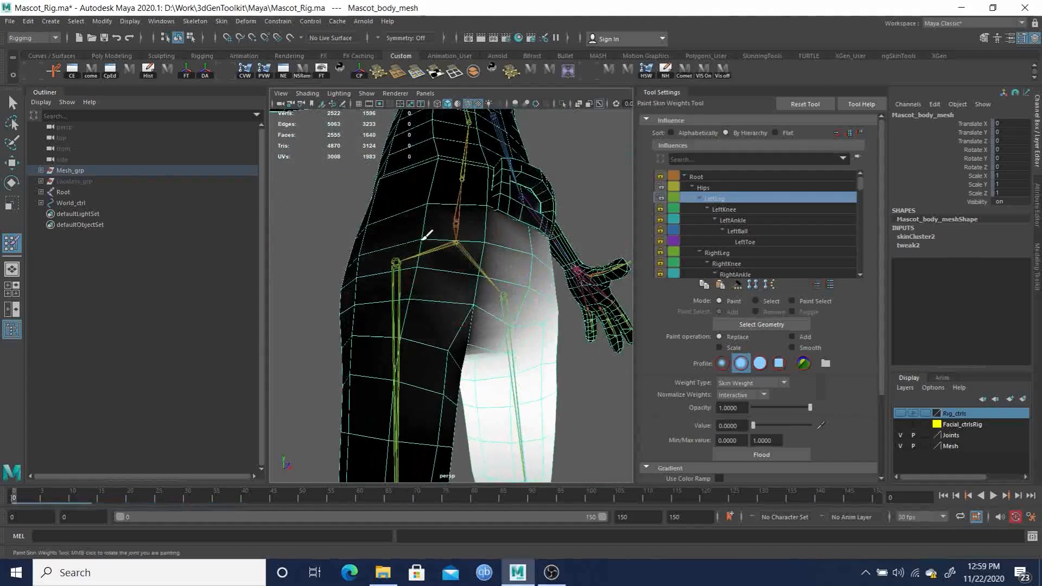
mouse_move(417, 281)
left_mouse_down("alt")
mouse_move(400, 298)
mouse_move(428, 309)
mouse_move(425, 340)
mouse_move(396, 295)
mouse_move(360, 344)
mouse_move(477, 417)
mouse_move(473, 359)
mouse_move(477, 374)
mouse_move(485, 367)
mouse_move(471, 357)
mouse_move(476, 344)
left_mouse_up("alt")
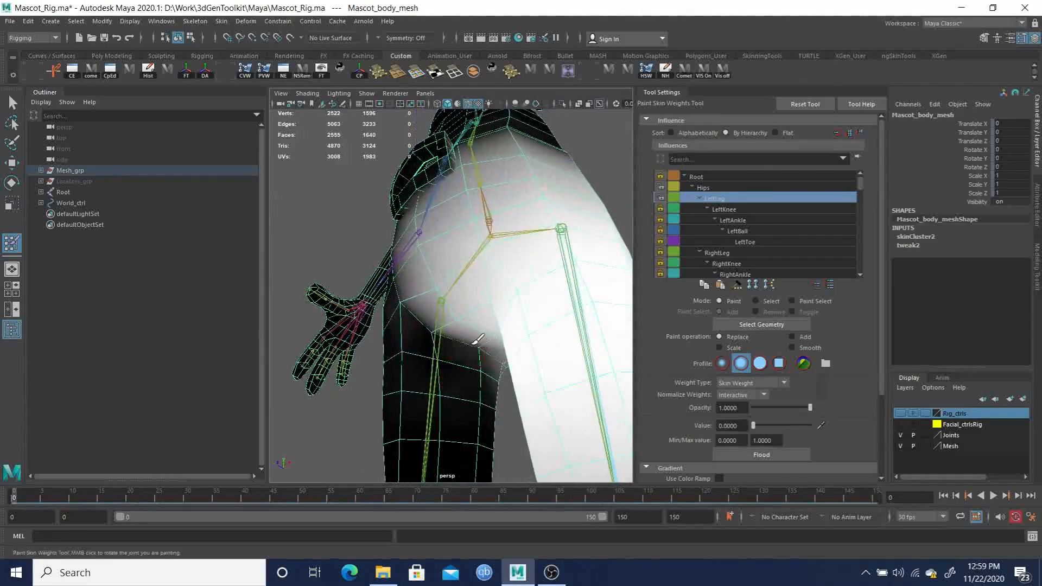
- Switch to the solid brush profile and clear the leftover LeftLeg weights from the right inner thigh below the crotch
left_click(760, 363)
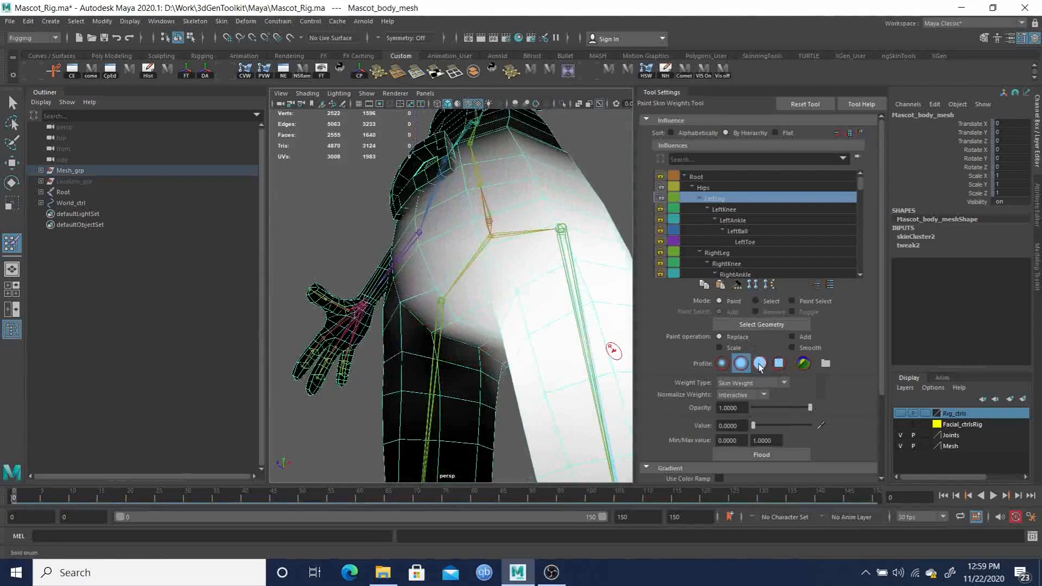
mouse_move(465, 349)
left_mouse_down()
mouse_move(500, 353)
mouse_move(508, 368)
mouse_move(465, 252)
mouse_move(540, 259)
mouse_move(496, 295)
mouse_move(526, 272)
mouse_move(529, 233)
mouse_move(509, 297)
mouse_move(507, 144)
mouse_move(579, 316)
mouse_move(543, 301)
left_mouse_up()
mouse_move(454, 249)
left_mouse_down()
mouse_move(477, 372)
mouse_move(467, 233)
mouse_move(505, 284)
left_mouse_up()
right_click_drag(505, 284, 372, 260, "alt")
left_click_drag(373, 261, 456, 288, "alt")
right_click_drag(419, 279, 456, 349, "alt")
mouse_move(456, 350)
left_mouse_down("alt")
mouse_move(477, 275)
mouse_move(614, 280)
mouse_move(474, 304)
left_mouse_up("alt")
right_click_drag(468, 225, 485, 265, "alt")
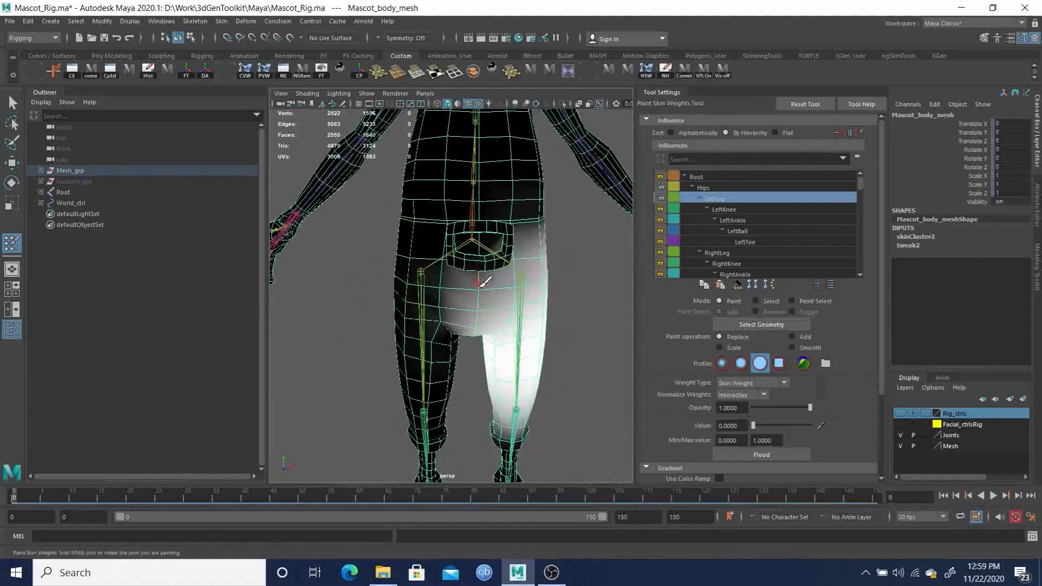
- Make Hips the active influence, lock the LeftLeg weights and unlock the Root weights
mouse_move(511, 300)
left_mouse_down("alt")
mouse_move(433, 319)
mouse_move(344, 305)
mouse_move(445, 302)
mouse_move(400, 302)
mouse_move(433, 279)
mouse_move(464, 281)
mouse_move(423, 255)
mouse_move(400, 275)
mouse_move(462, 325)
mouse_move(344, 259)
mouse_move(435, 275)
left_mouse_up("alt")
mouse_move(495, 260)
middle_mouse_down("alt")
mouse_move(487, 235)
mouse_move(521, 266)
mouse_move(456, 176)
mouse_move(434, 266)
mouse_move(413, 193)
middle_mouse_up("alt")
right_click_drag(410, 191, 435, 252, "alt")
mouse_move(435, 252)
left_mouse_down("alt")
mouse_move(410, 288)
mouse_move(386, 270)
mouse_move(446, 174)
mouse_move(429, 228)
mouse_move(412, 215)
left_mouse_up("alt")
middle_click_drag(413, 214, 446, 244, "alt")
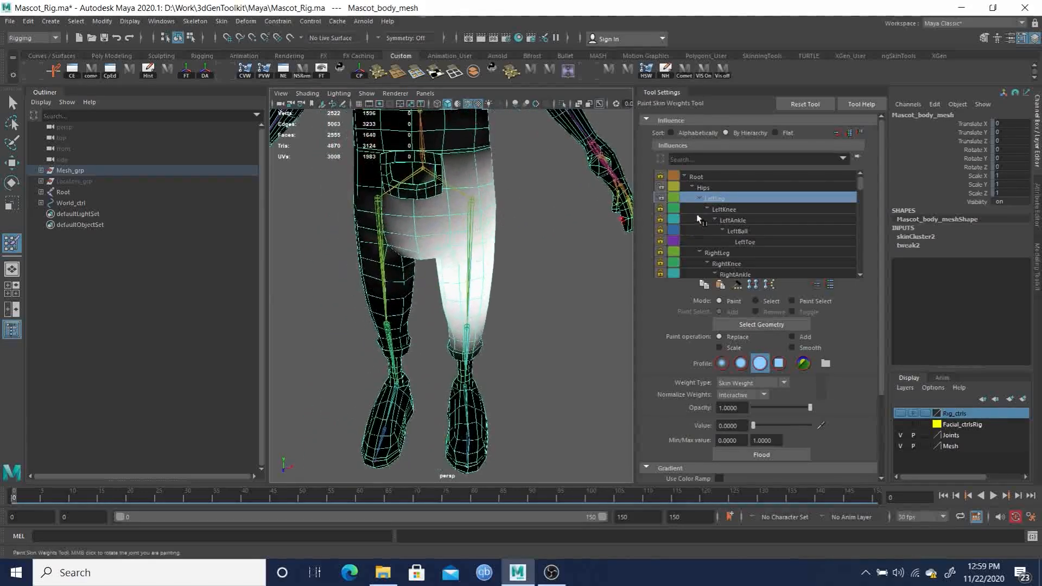
left_click(705, 187)
mouse_move(344, 225)
left_mouse_down("alt")
mouse_move(312, 226)
mouse_move(516, 170)
mouse_move(417, 237)
mouse_move(478, 240)
mouse_move(414, 235)
mouse_move(456, 223)
mouse_move(443, 228)
left_mouse_up("alt")
scroll(442, 228, "up", 5)
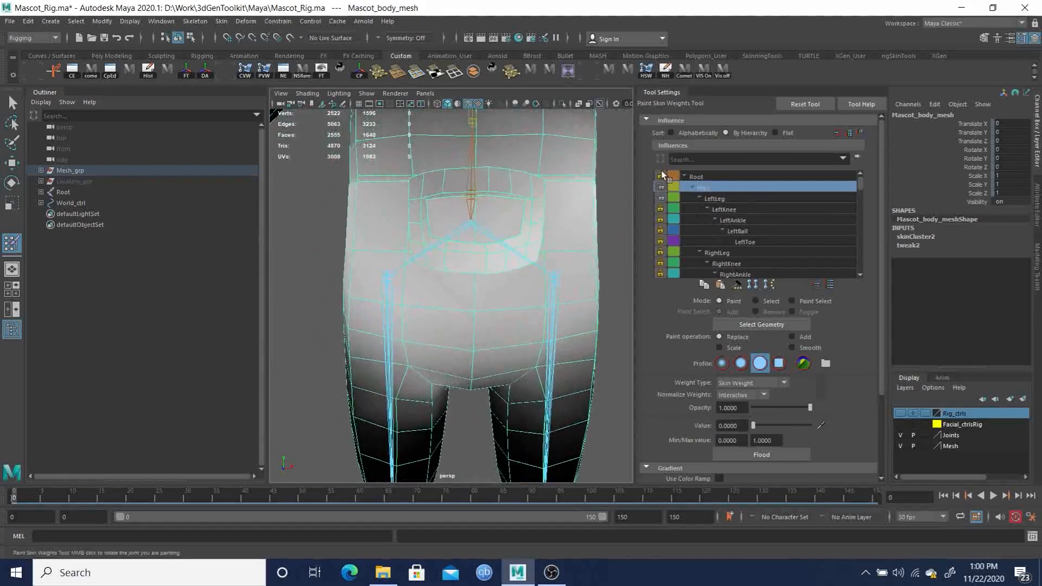
left_click(660, 198)
left_click(661, 176)
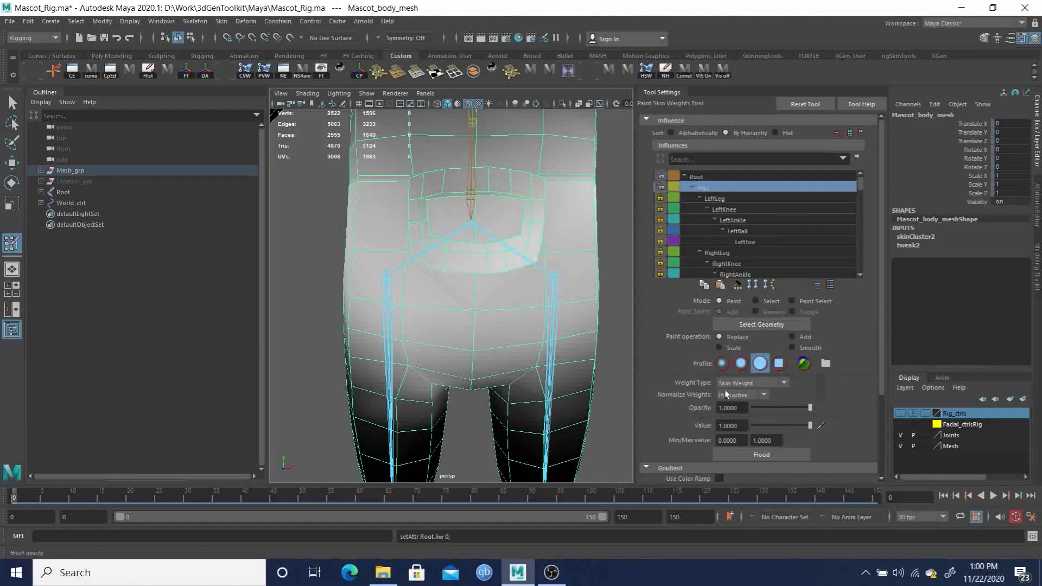
- Set the paint value to 1 and replace the Hips weights on the belt buckle frame at the character's left side
mouse_move(446, 182)
left_mouse_down()
mouse_move(535, 179)
mouse_move(543, 194)
mouse_move(532, 222)
mouse_move(398, 206)
mouse_move(496, 161)
left_mouse_up()
mouse_move(496, 161)
right_mouse_down("alt")
mouse_move(492, 203)
mouse_move(505, 200)
right_mouse_up("alt")
middle_click_drag(526, 194, 507, 232, "alt")
left_click_drag(506, 232, 549, 195, "alt")
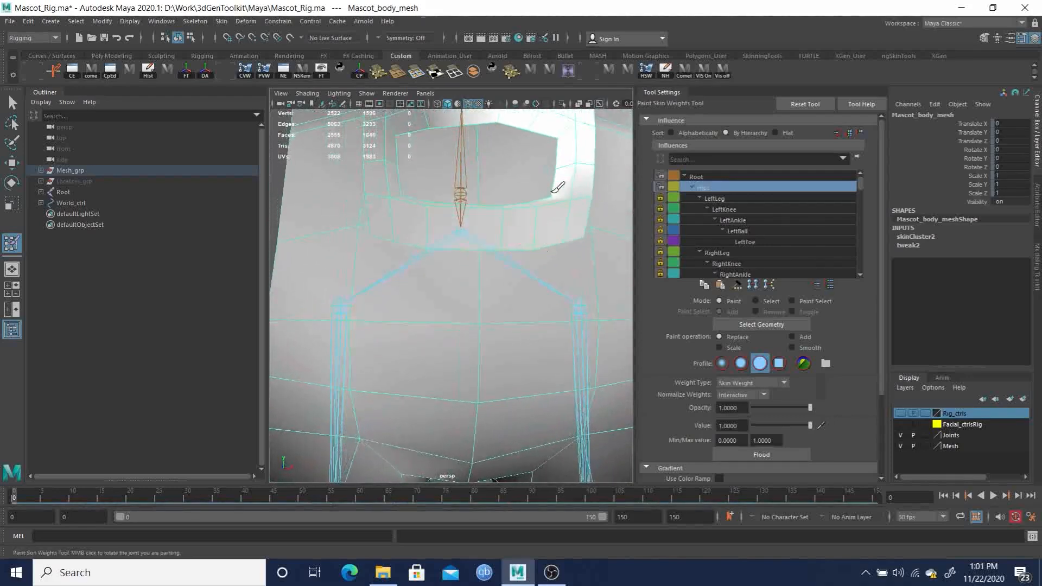
left_click(574, 236)
left_click(530, 243)
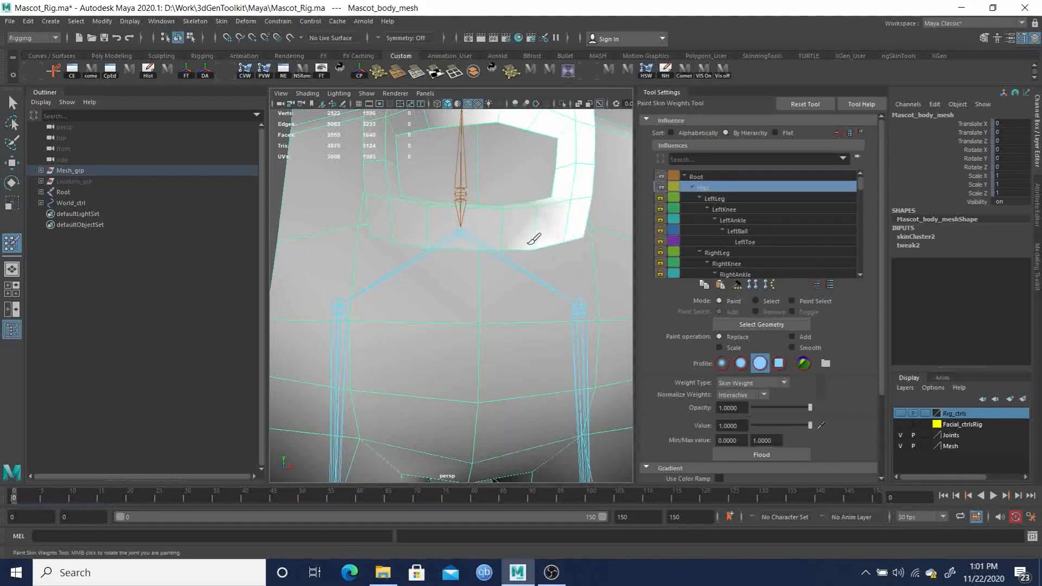
- Replace the Hips weights with 1 along the lower bar of the belt buckle's frame
left_click(532, 210)
left_click(507, 215)
left_click(499, 247)
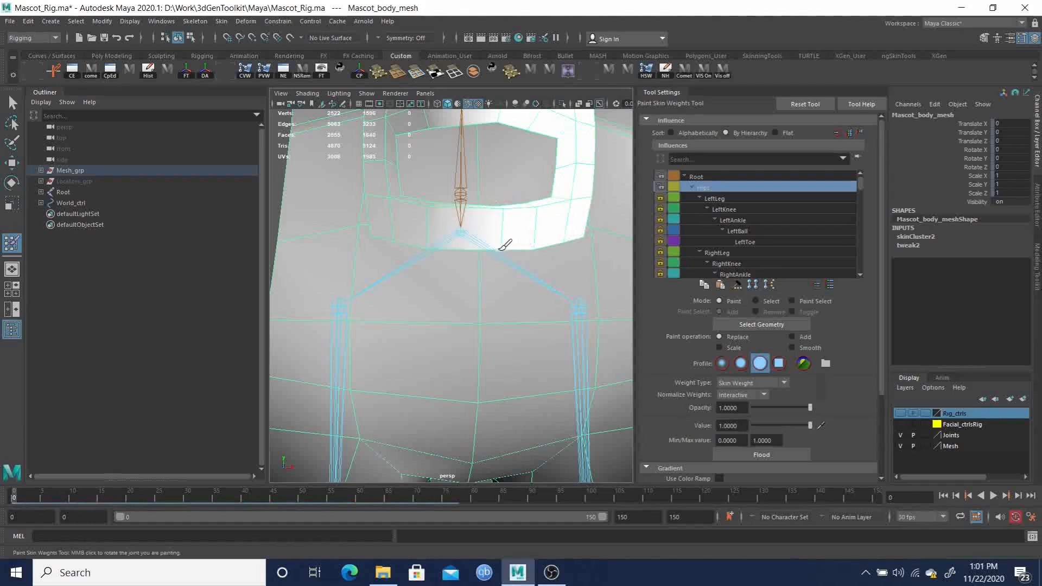
left_click(516, 216)
left_click_drag(453, 205, 437, 201)
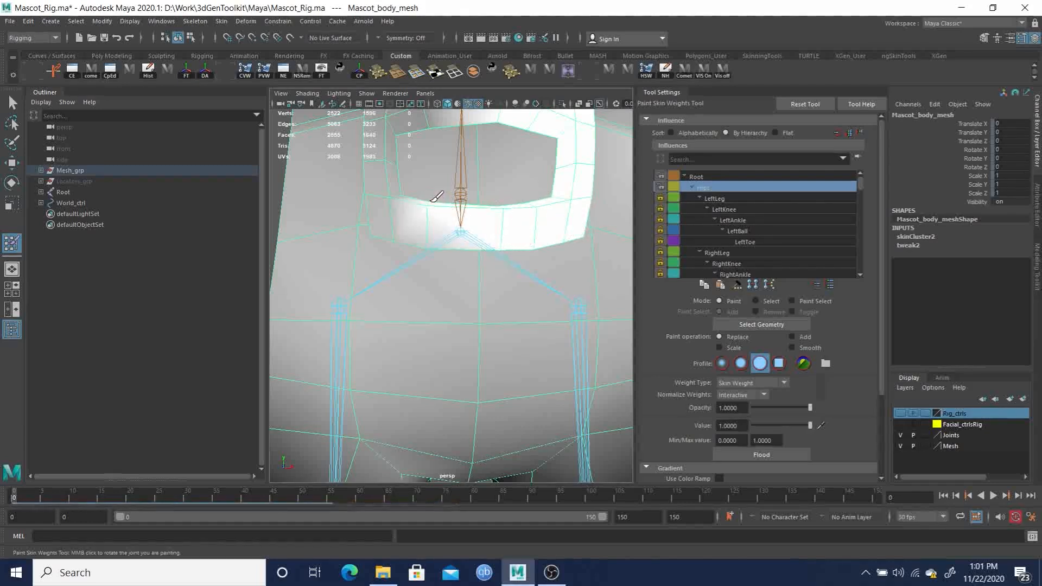
mouse_move(430, 251)
left_mouse_down("alt")
mouse_move(472, 223)
mouse_move(470, 199)
left_mouse_up("alt")
left_click(484, 139)
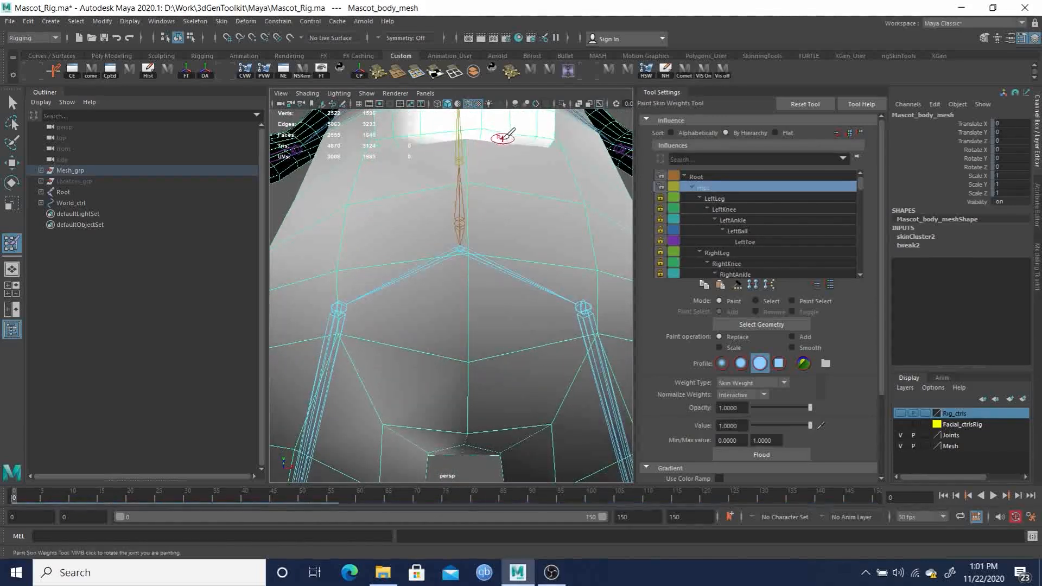
- Replace the Hips weights with 1 on the buckle frame's upper bar and its side toward the character's right
mouse_move(467, 149)
left_mouse_down("alt")
mouse_move(473, 167)
mouse_move(437, 179)
mouse_move(454, 200)
mouse_move(416, 176)
mouse_move(500, 214)
mouse_move(559, 204)
mouse_move(535, 242)
left_mouse_up("alt")
mouse_move(522, 278)
left_mouse_down("alt")
mouse_move(467, 254)
mouse_move(475, 258)
left_mouse_up("alt")
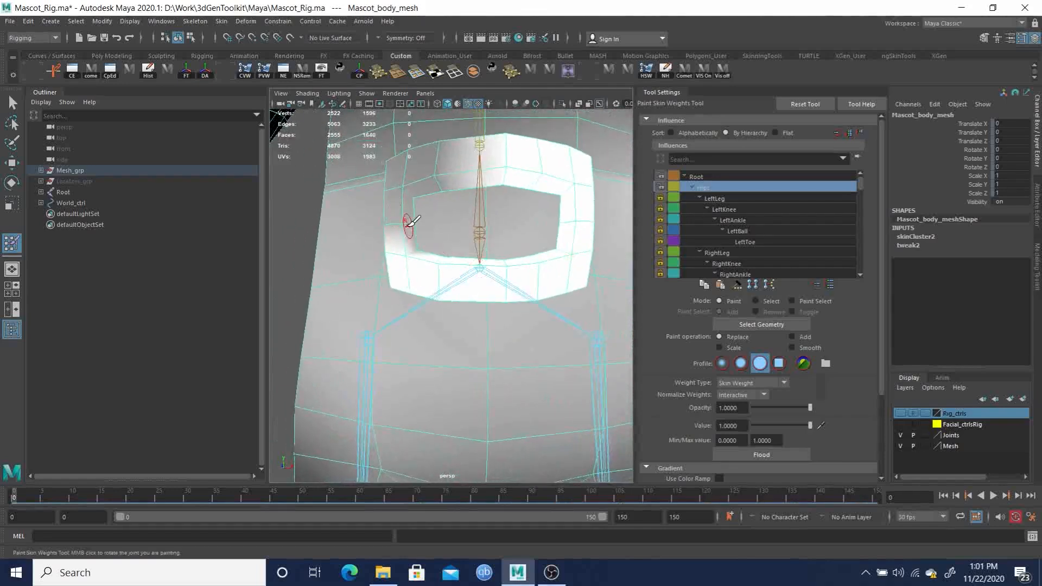
left_click_drag(419, 223, 428, 250, "alt")
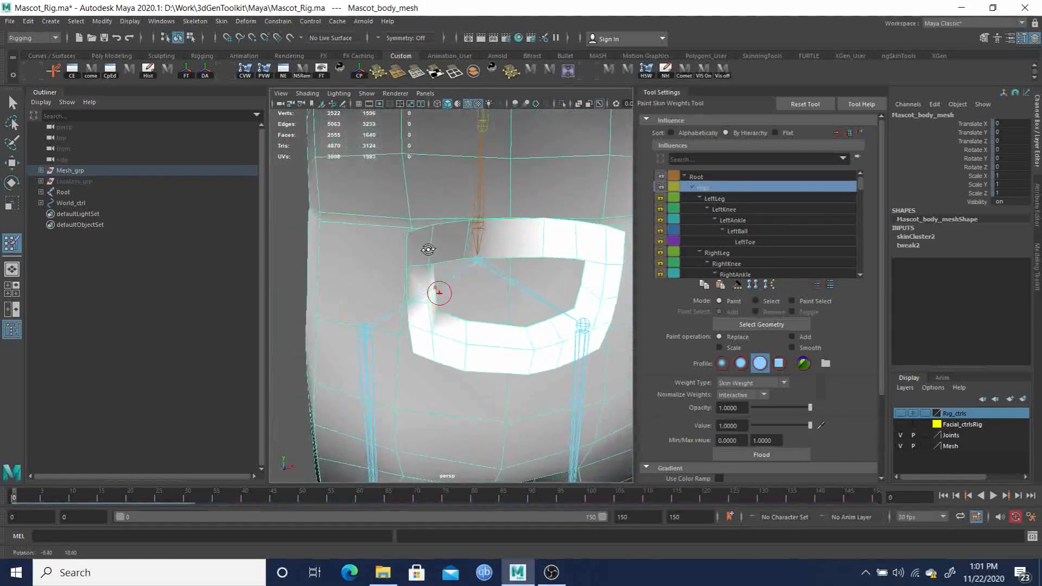
mouse_move(476, 223)
left_mouse_down()
mouse_move(478, 257)
mouse_move(427, 262)
mouse_move(434, 229)
left_mouse_up()
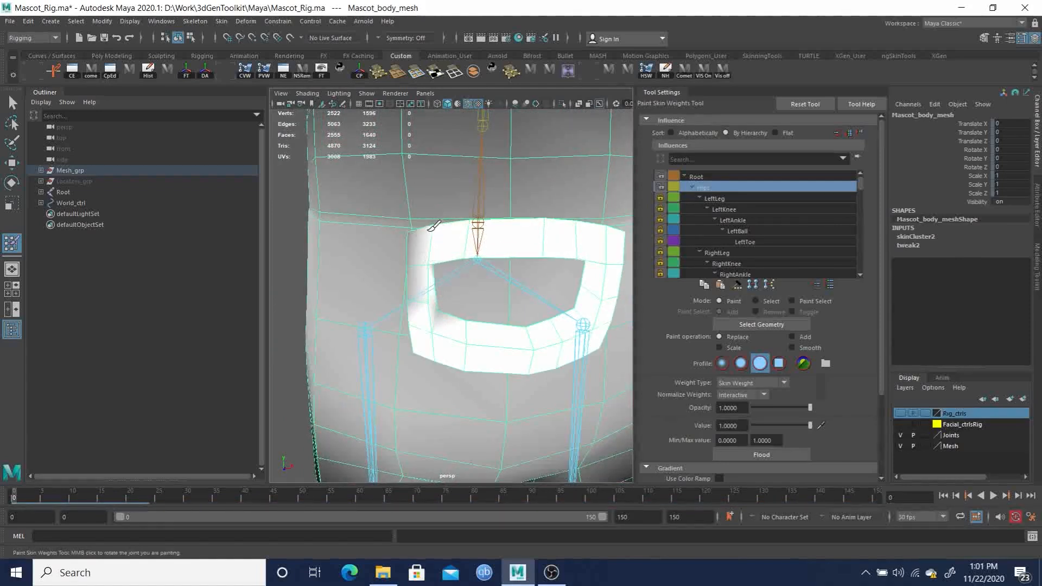
left_click_drag(443, 308, 414, 305, "alt")
- Fill the remaining outer edges and back side of the belt buckle's frame with a Hips weight of 1
mouse_move(366, 226)
left_mouse_down()
mouse_move(342, 209)
mouse_move(364, 202)
mouse_move(470, 214)
mouse_move(542, 198)
mouse_move(534, 220)
mouse_move(496, 242)
mouse_move(509, 203)
left_mouse_up()
left_click_drag(516, 249, 512, 244)
mouse_move(525, 264)
left_mouse_down("alt")
mouse_move(594, 309)
mouse_move(571, 318)
mouse_move(594, 349)
mouse_move(424, 286)
mouse_move(461, 340)
mouse_move(496, 319)
mouse_move(493, 343)
mouse_move(529, 295)
left_mouse_up("alt")
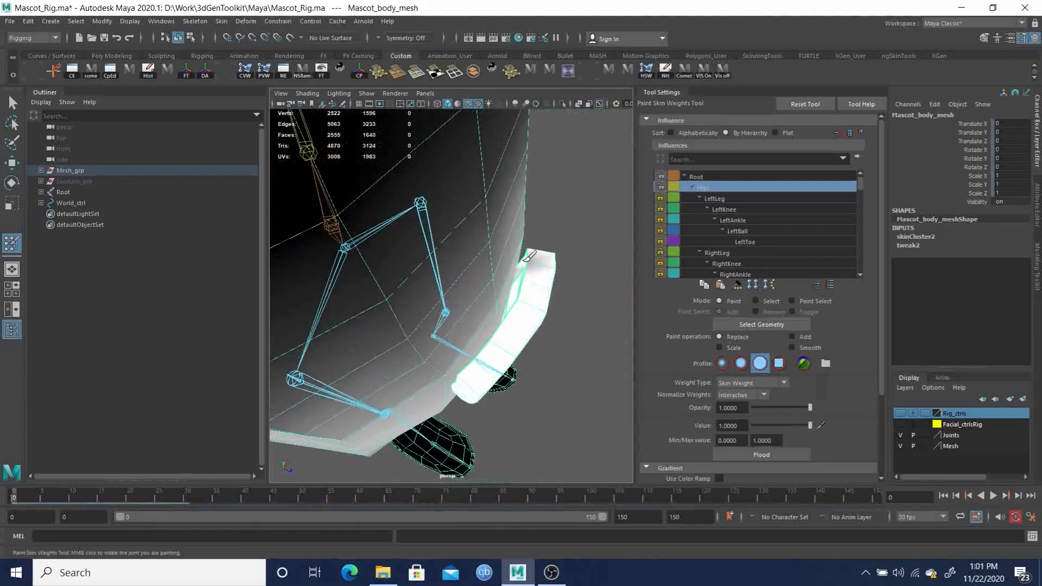
left_click_drag(546, 271, 373, 250, "alt")
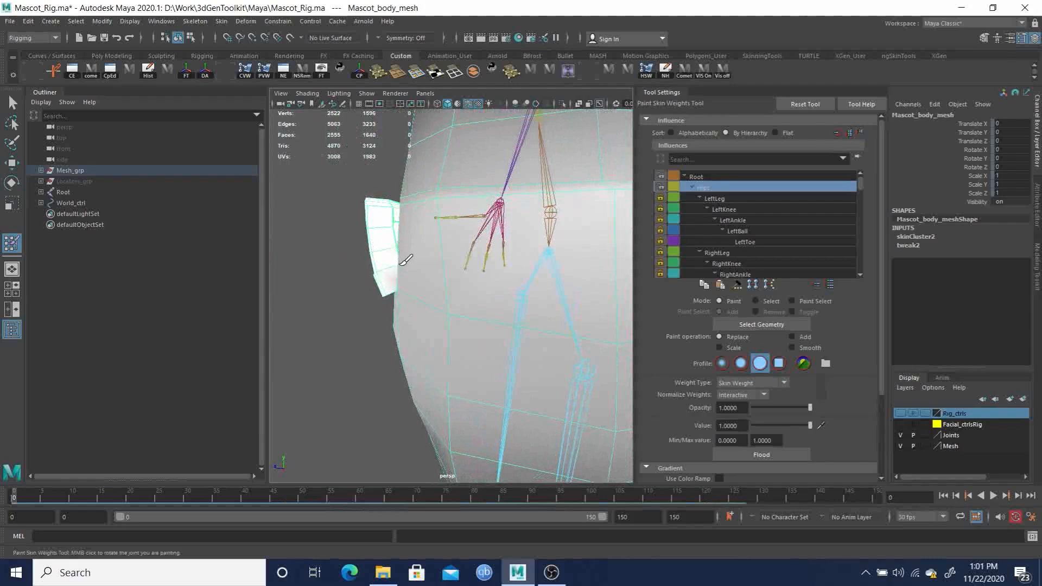
left_click_drag(406, 288, 403, 264, "alt")
scroll(403, 264, "up", 10)
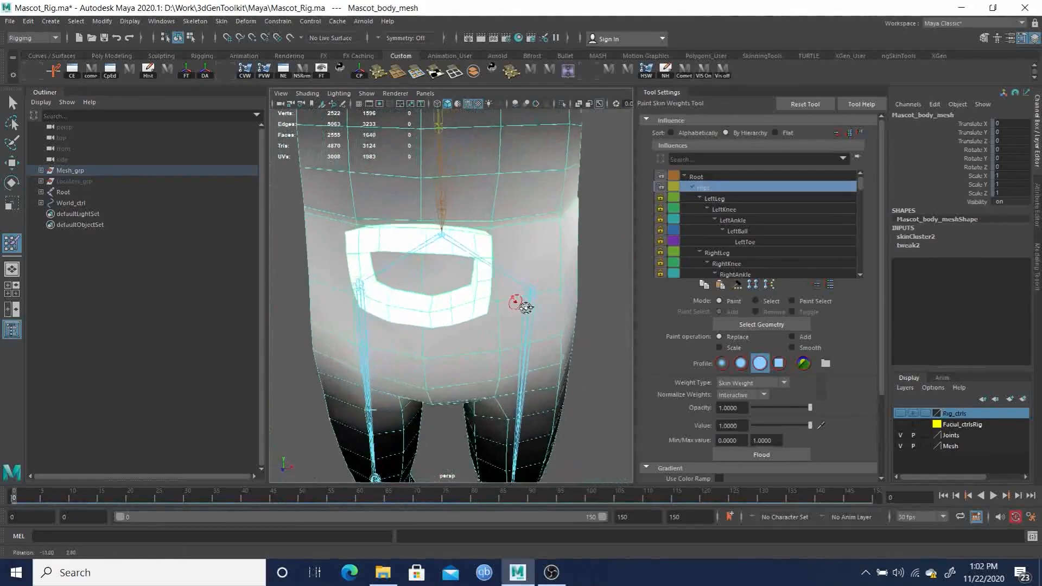
scroll(504, 261, "down", 5)
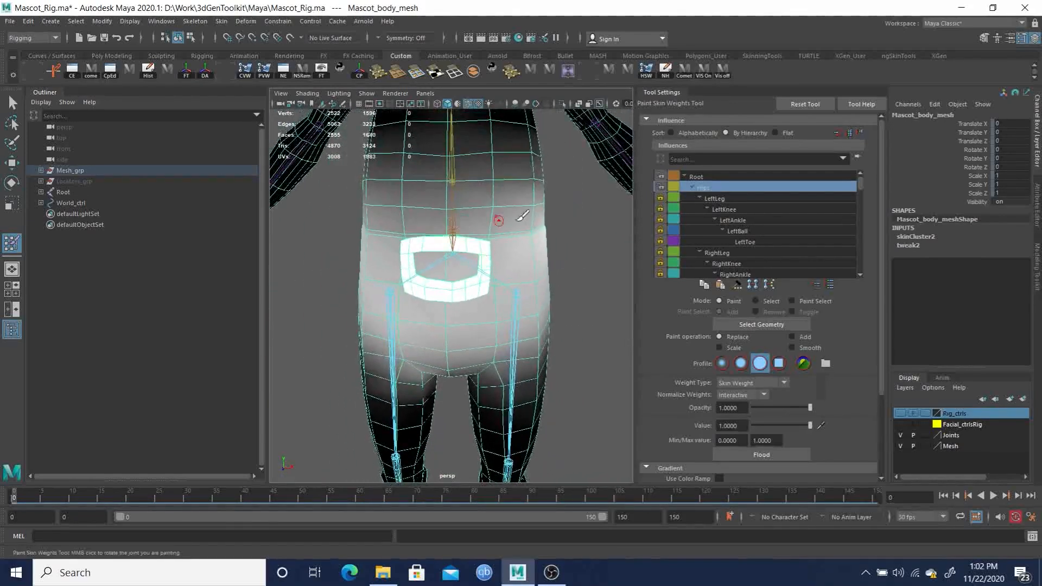
- Examine the Root influence's weights across the torso, belt buckle and hips
left_click(696, 178)
mouse_move(536, 271)
left_mouse_down("alt")
mouse_move(533, 243)
mouse_move(456, 268)
mouse_move(466, 249)
mouse_move(633, 232)
left_mouse_up("alt")
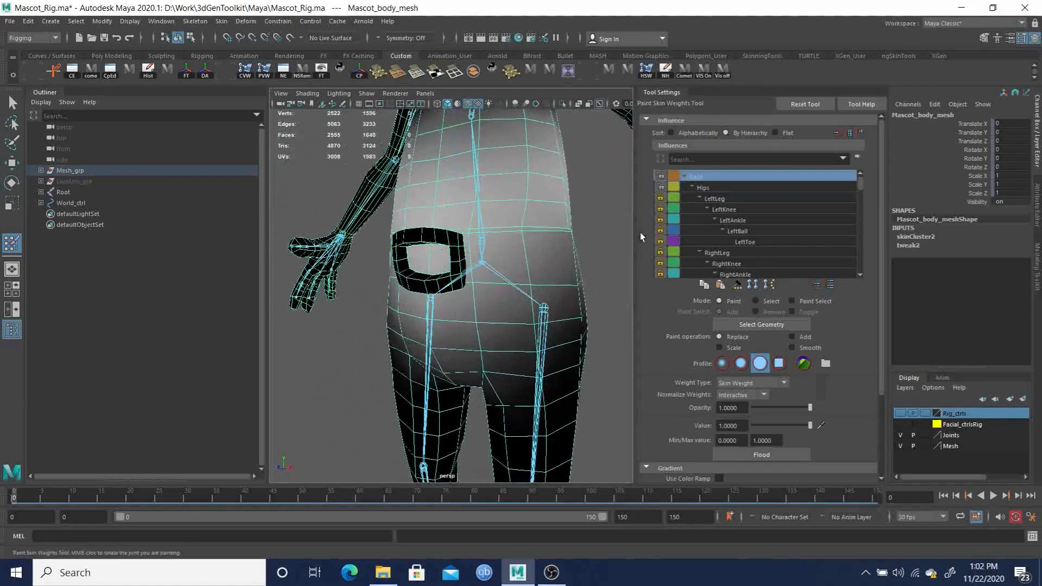
mouse_move(520, 308)
left_mouse_down("alt")
mouse_move(579, 307)
mouse_move(533, 321)
left_mouse_up("alt")
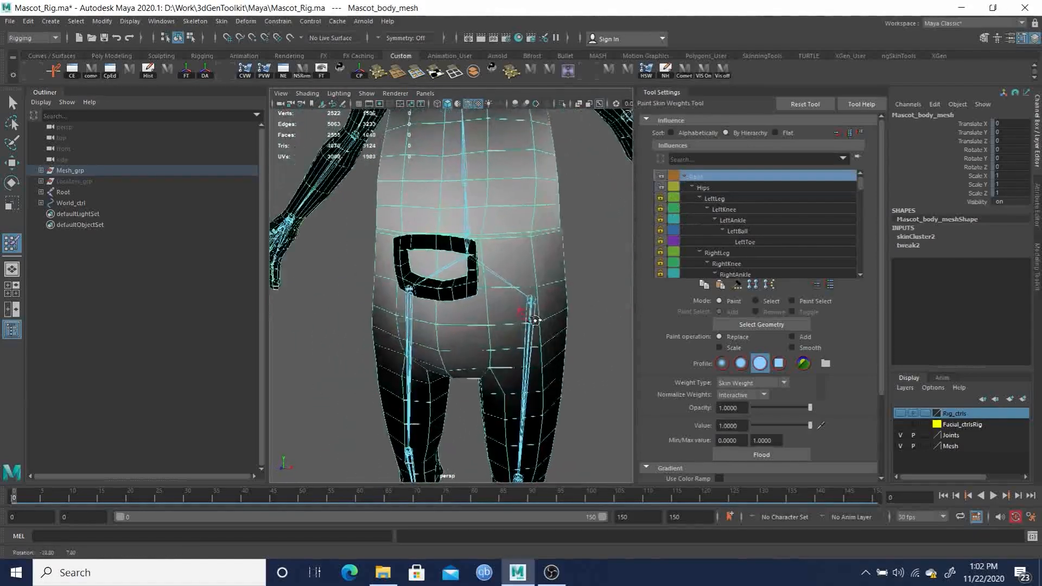
middle_click_drag(507, 207, 509, 251, "alt")
right_click_drag(509, 251, 468, 269, "alt")
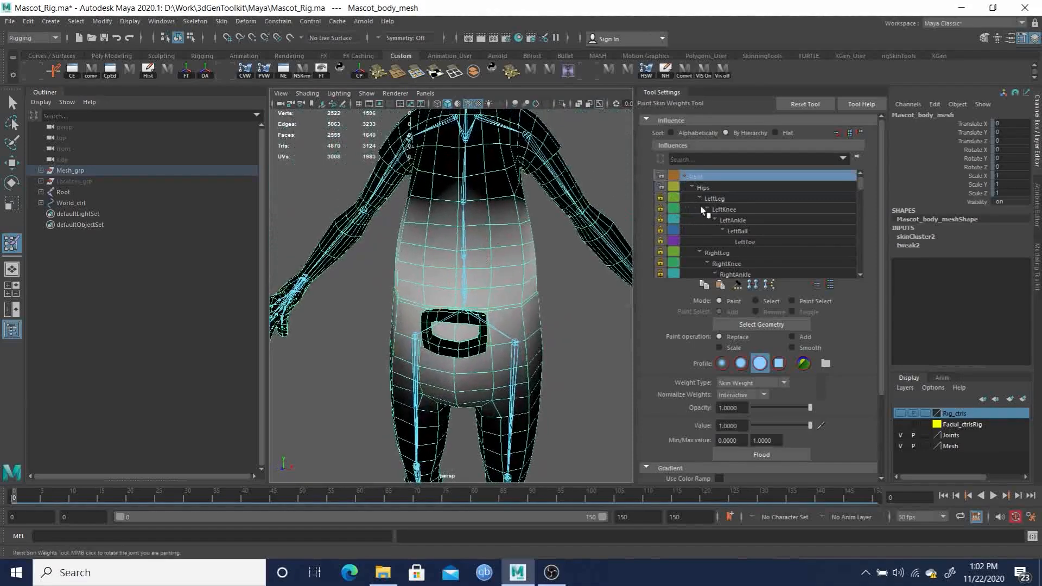
- For the Hips influence, use the Add operation with value 0.15 and a soft brush to build up weight along the belt line
left_click(702, 188)
mouse_move(578, 299)
left_mouse_down("alt")
mouse_move(463, 308)
mouse_move(489, 298)
mouse_move(401, 294)
mouse_move(542, 309)
mouse_move(450, 297)
left_mouse_up("alt")
left_click(799, 337)
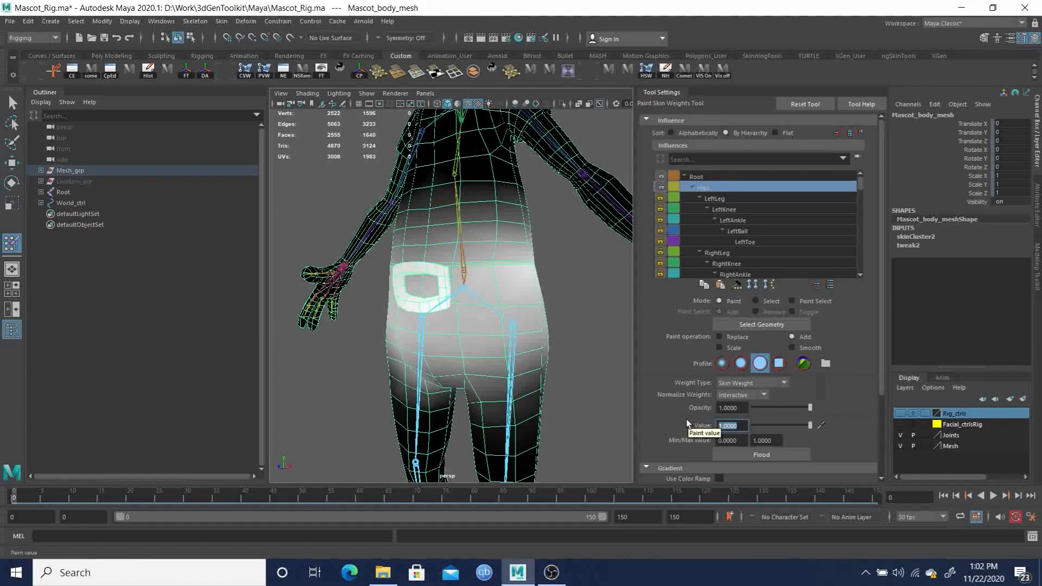
type("0.15")
key("Return")
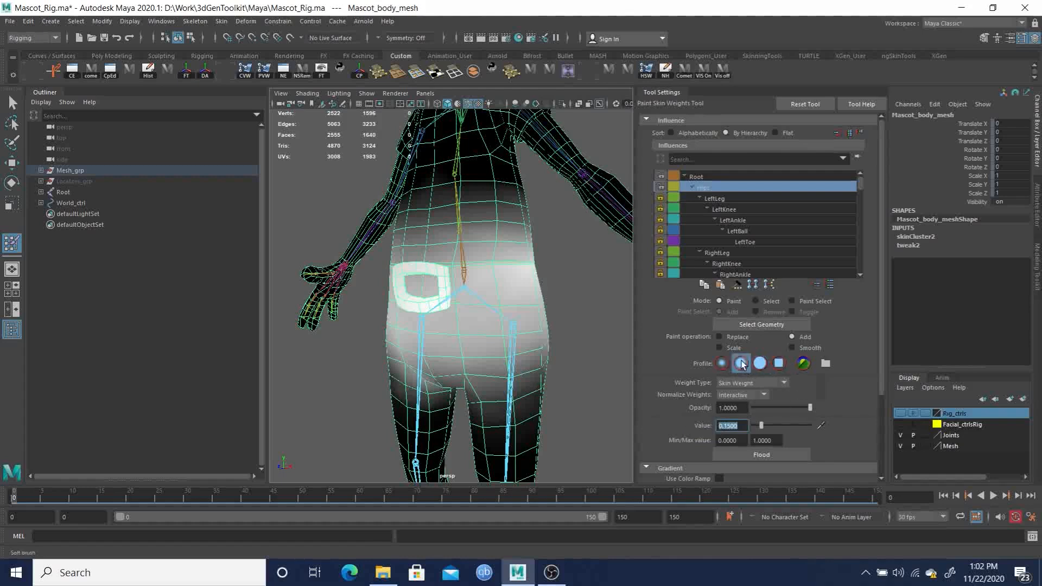
scroll(455, 277, "up", 6)
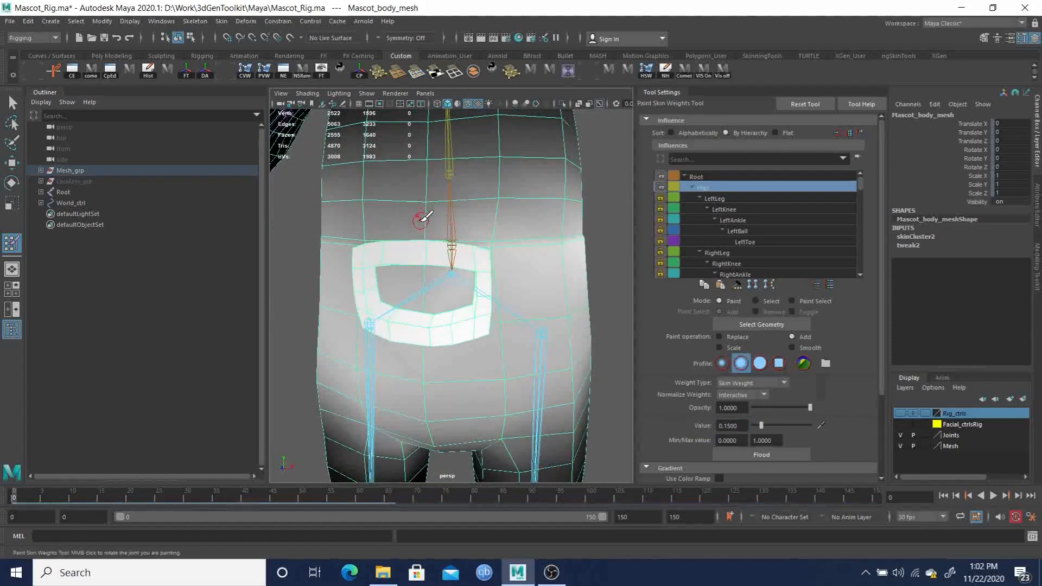
left_click_drag(482, 240, 504, 255, "alt")
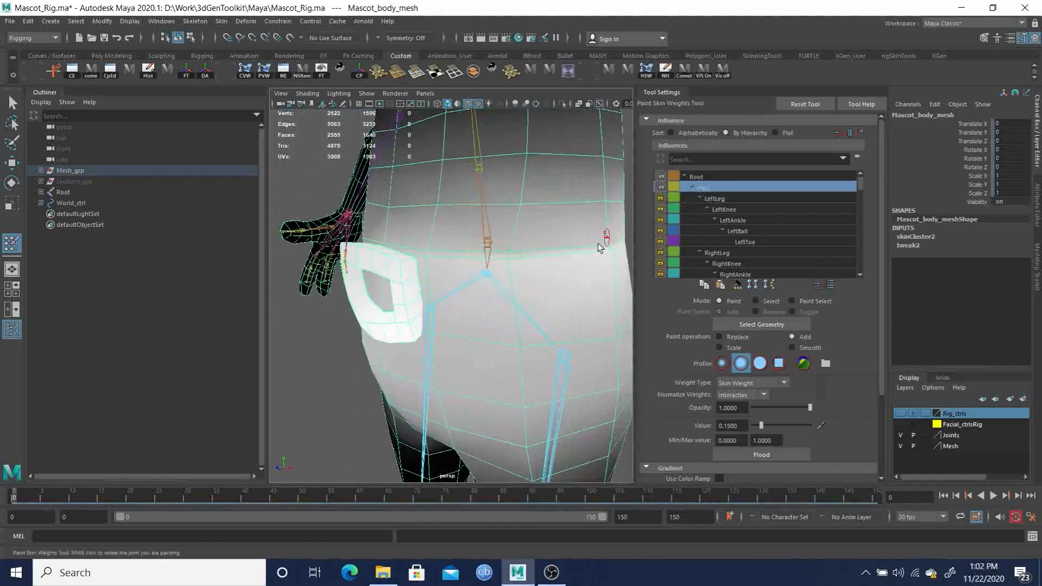
middle_click_drag(570, 263, 450, 259, "alt")
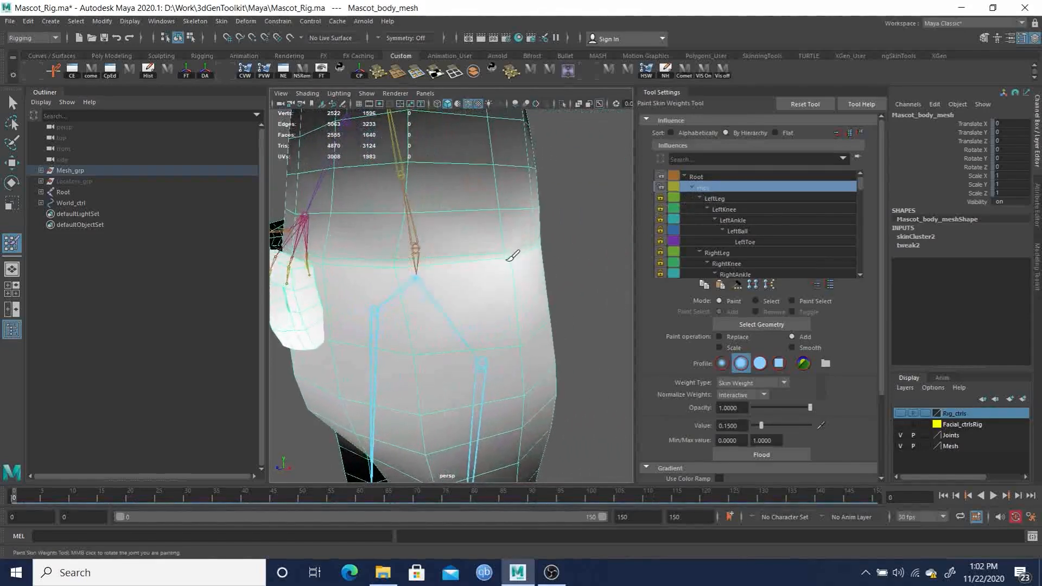
mouse_move(482, 277)
left_mouse_down("alt")
mouse_move(418, 263)
mouse_move(425, 275)
mouse_move(393, 271)
left_mouse_up("alt")
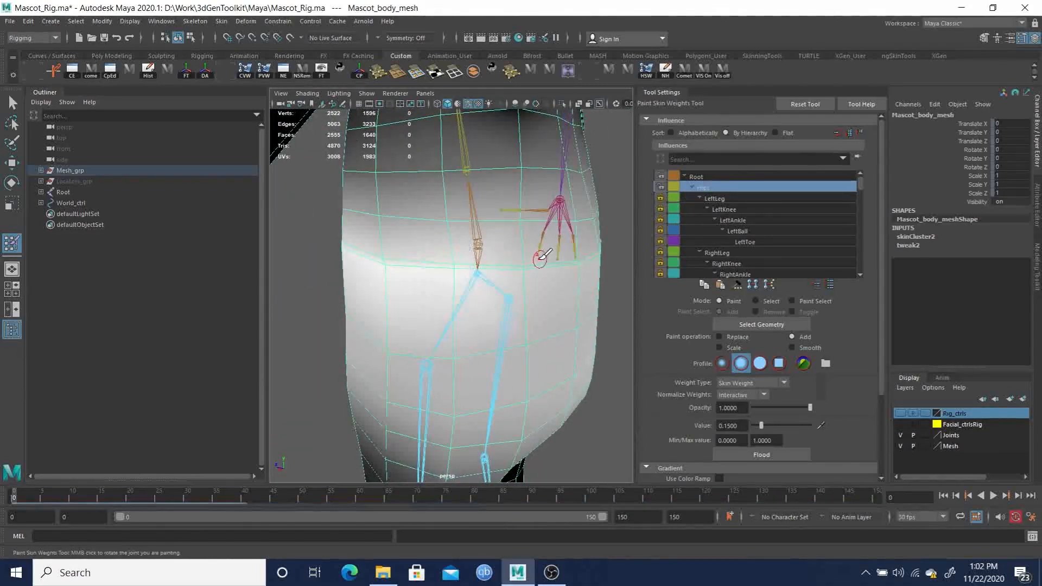
mouse_move(524, 266)
left_mouse_down("alt")
mouse_move(499, 285)
mouse_move(539, 263)
mouse_move(514, 284)
left_mouse_up("alt")
- Add Hips weight at 0.15 around the back and sides of the pelvis below the belt line
left_click_drag(540, 340, 510, 272, "alt")
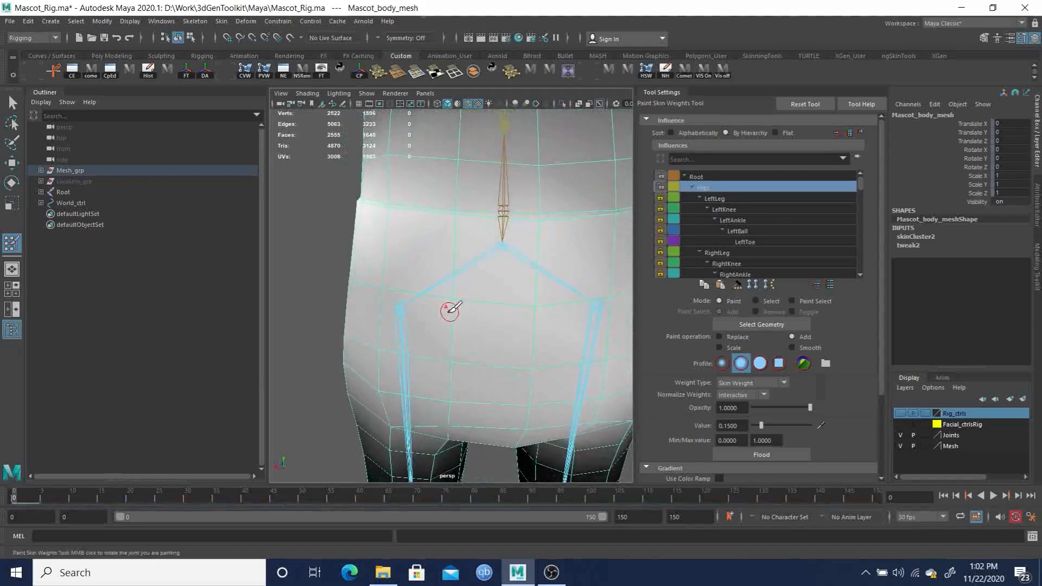
left_click_drag(458, 304, 558, 296, "alt")
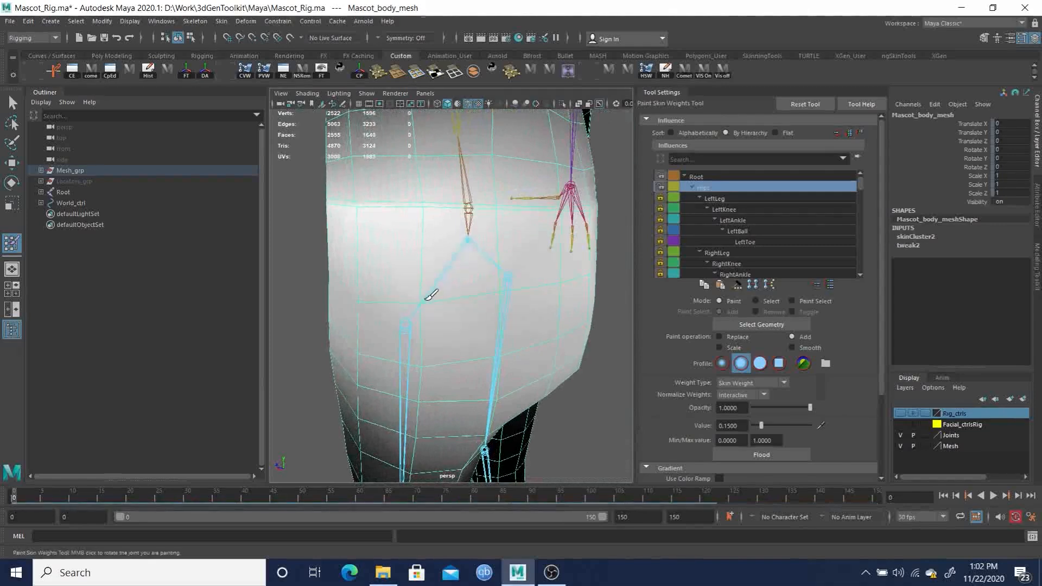
left_click_drag(367, 303, 540, 293, "alt")
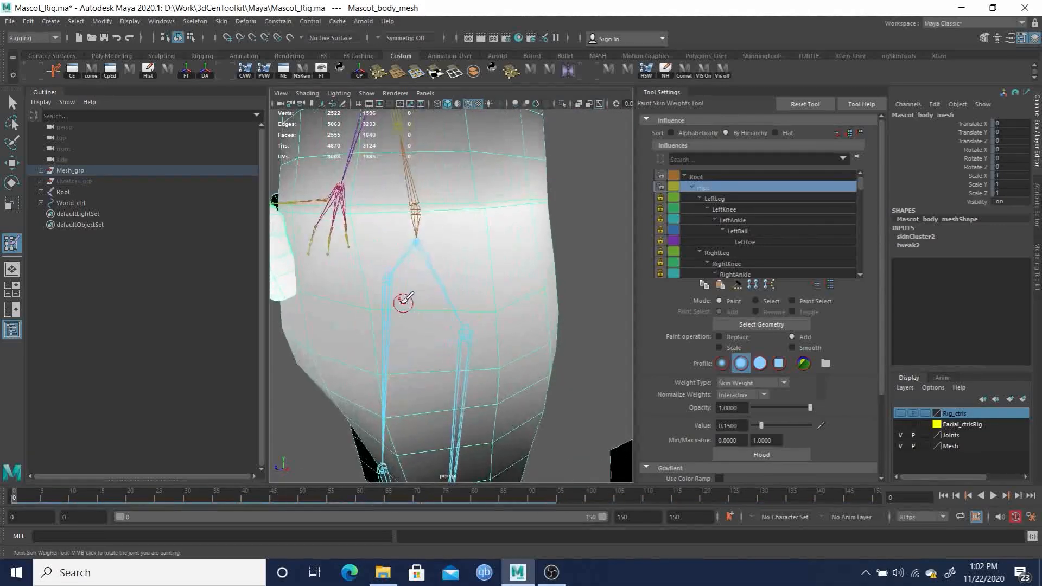
left_click_drag(368, 305, 485, 289, "alt")
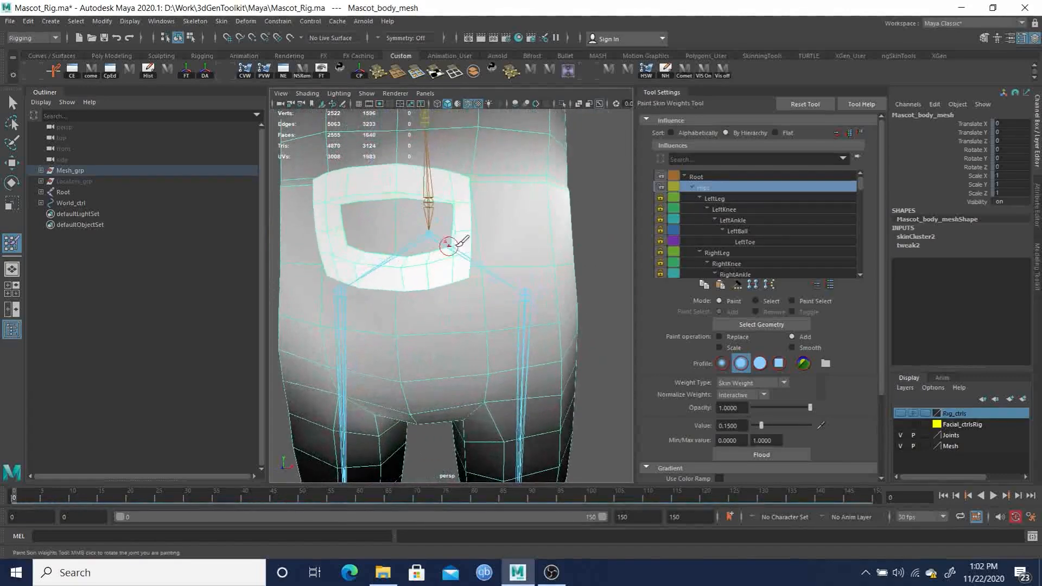
- Add Hips weight at 0.15 on the front of the pelvis around and inside the belt buckle
left_click_drag(396, 254, 401, 274)
left_click(479, 263)
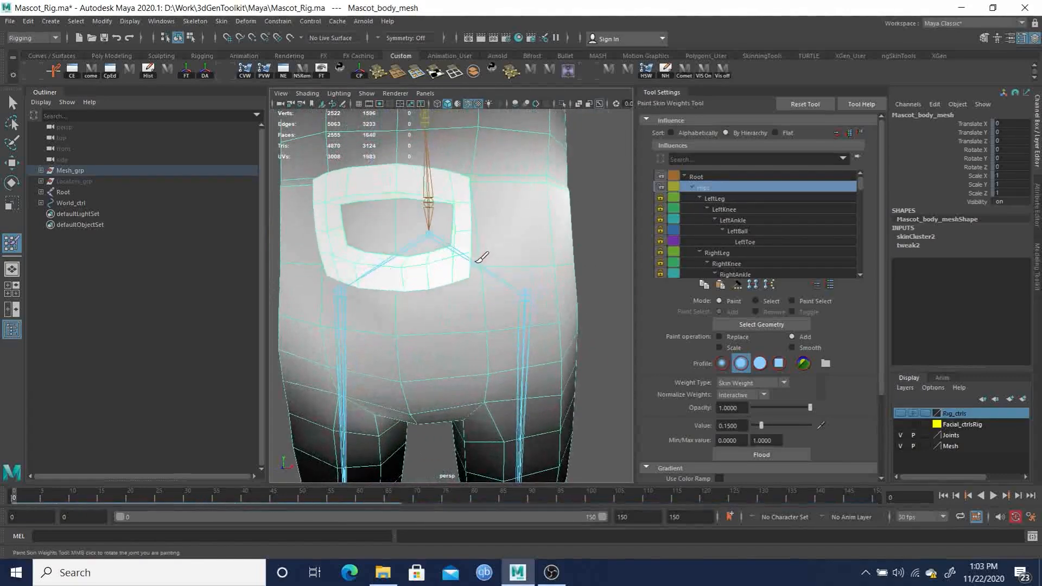
right_click_drag(550, 227, 456, 243, "alt")
mouse_move(456, 242)
left_mouse_down("alt")
mouse_move(399, 243)
mouse_move(451, 240)
left_mouse_up("alt")
right_click_drag(452, 240, 471, 279, "alt")
left_click_drag(471, 279, 569, 291, "alt")
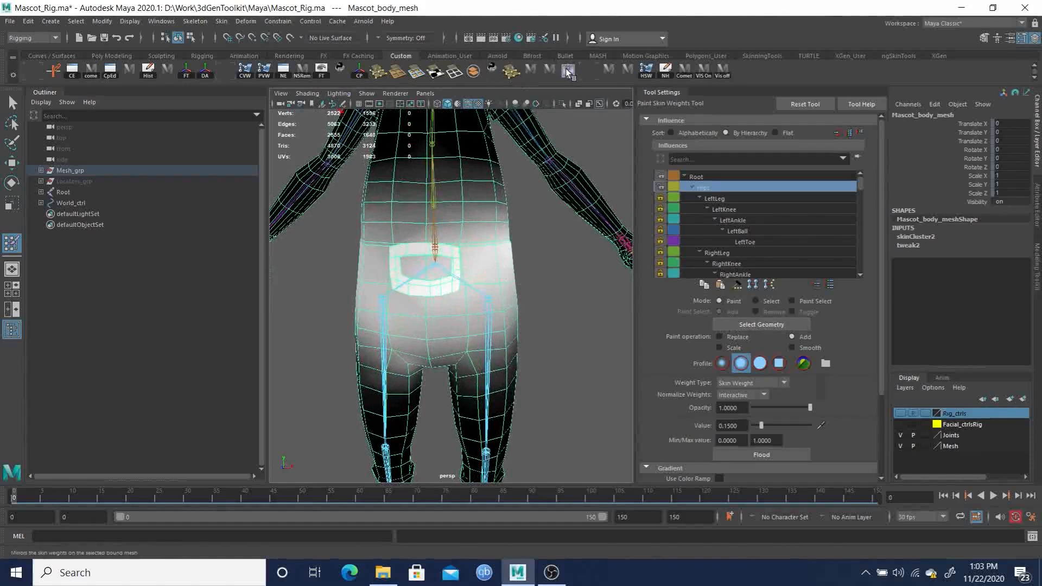
- Configure Mirror Skin Weights across YZ, positive to negative, with Influence Association 1 set to One to one and Association 2 to Closest joint
left_click(200, 23)
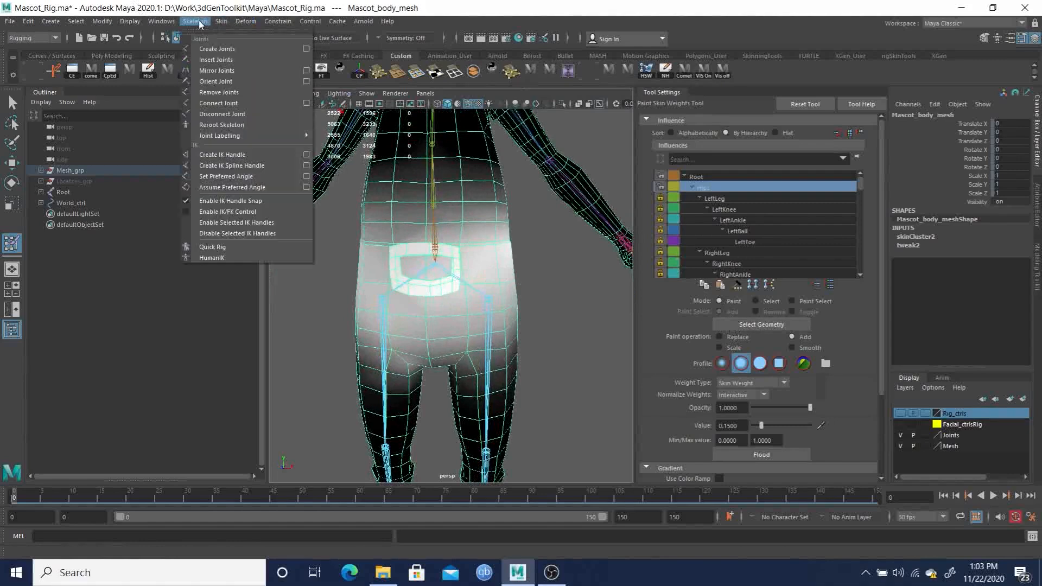
mouse_move(223, 25)
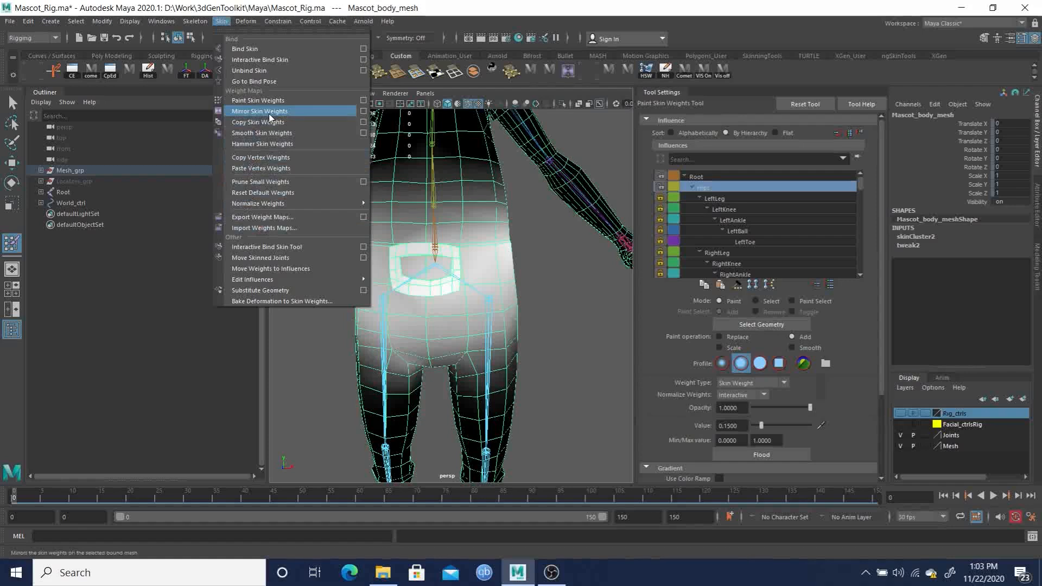
left_click(363, 111)
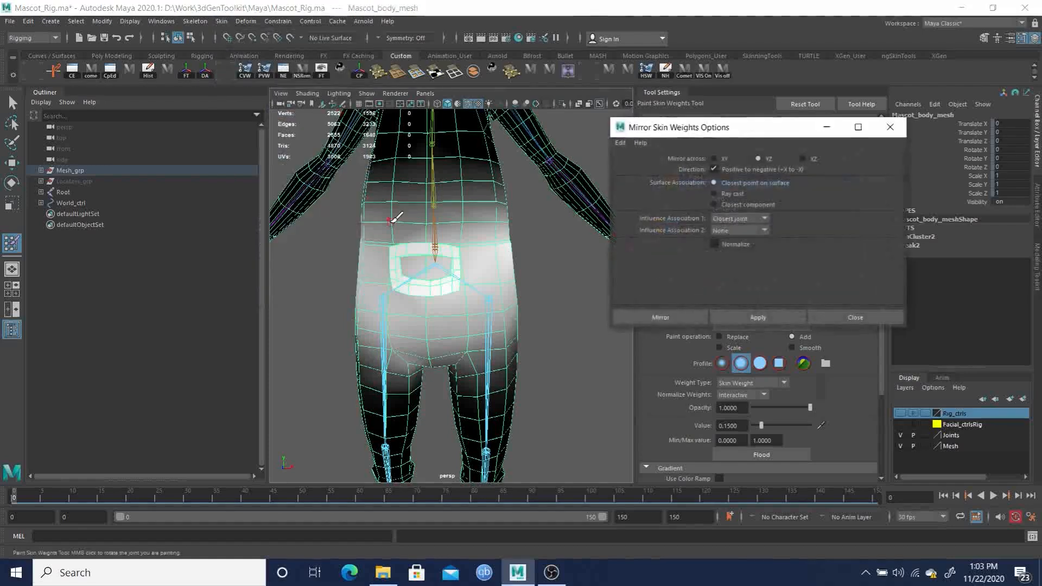
left_click_drag(758, 136, 181, 272)
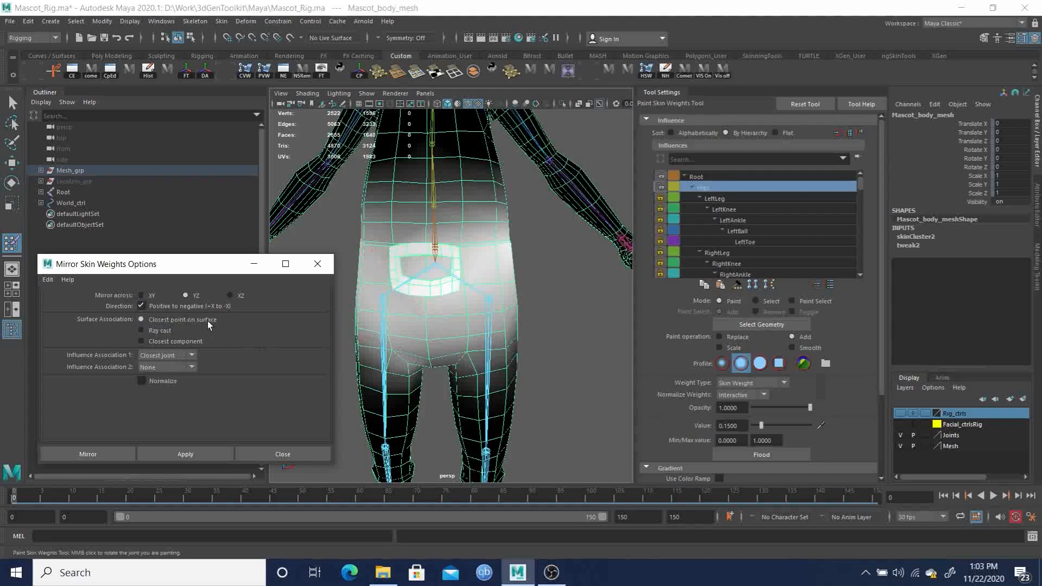
left_click(174, 356)
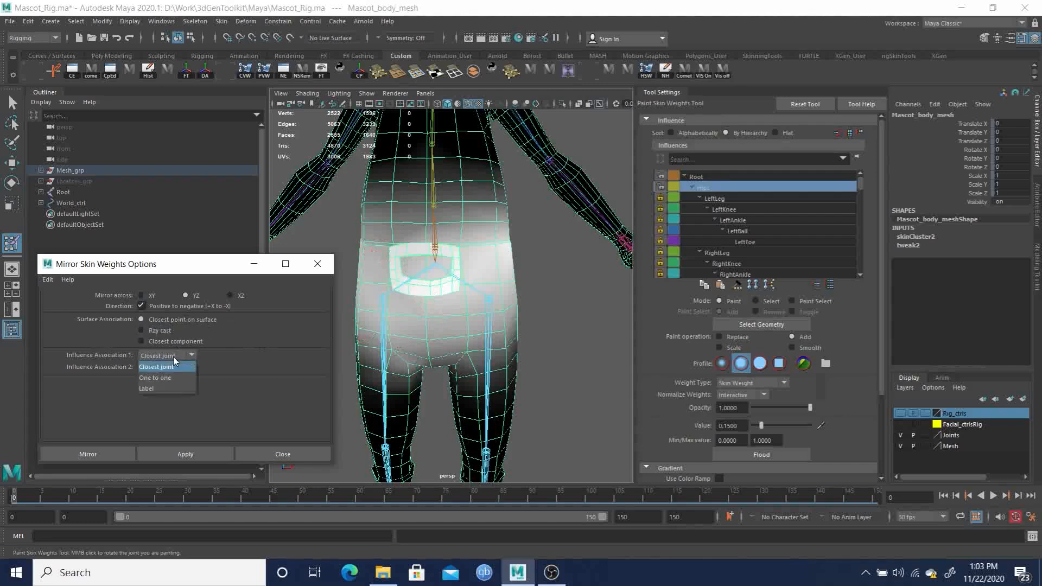
left_click(173, 355)
left_click(166, 369)
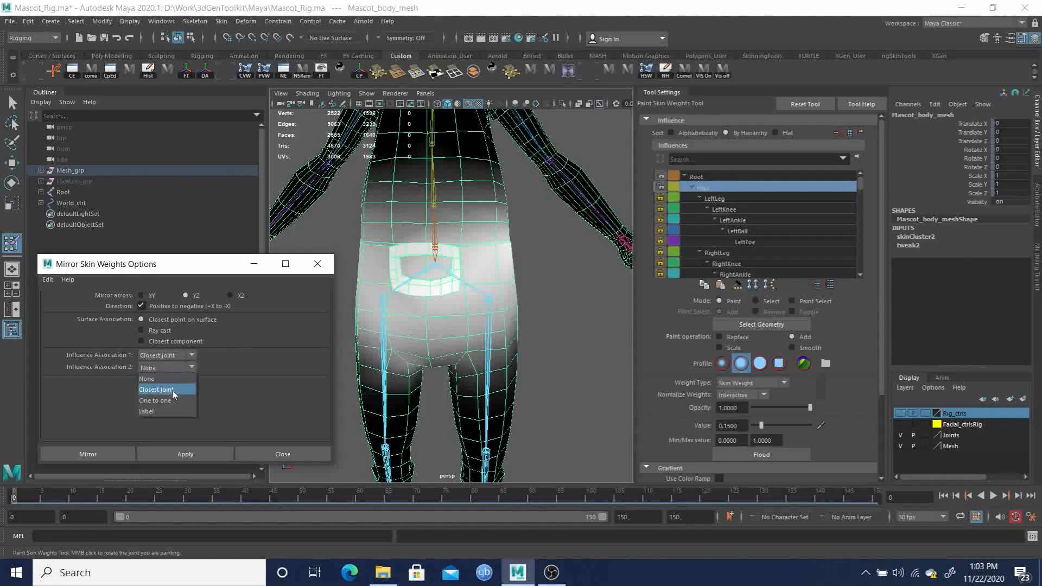
left_click(164, 355)
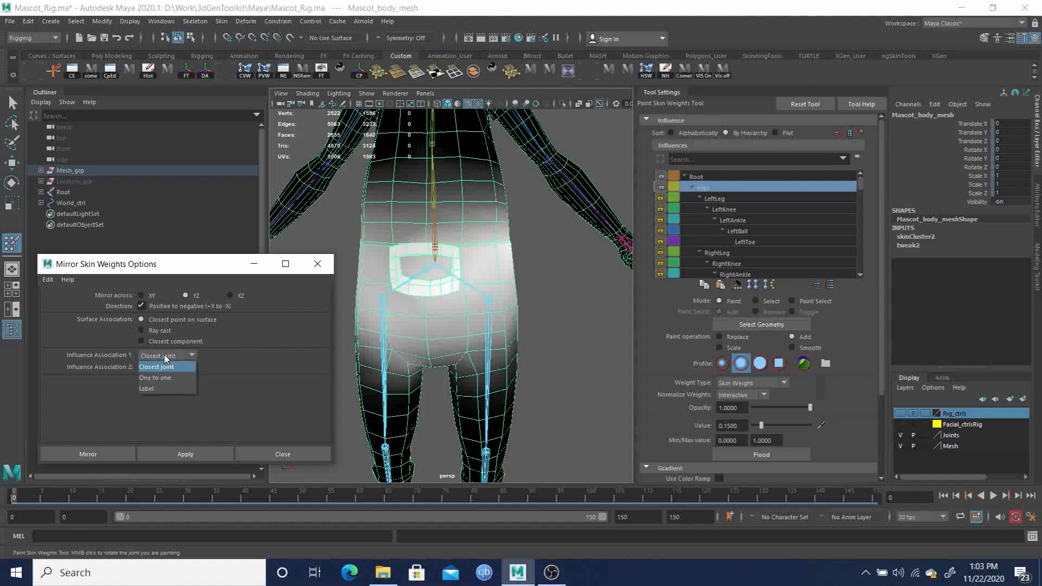
left_click(162, 378)
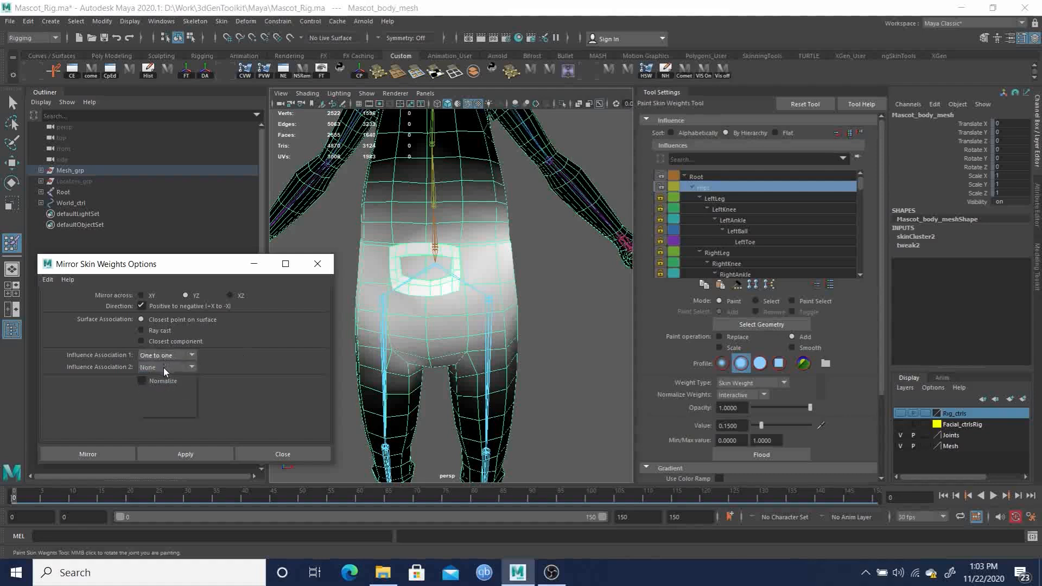
left_click(162, 367)
- Mirror the body mesh's skin weights with the current options and check the back, hips and legs for symmetry
left_click_drag(454, 316, 499, 282, "alt")
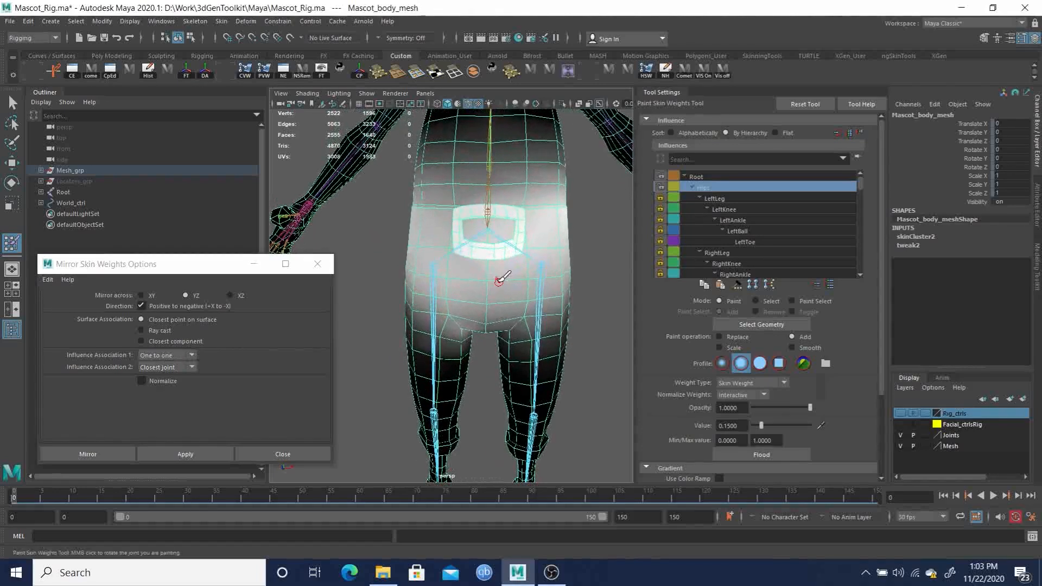
left_click(88, 455)
left_click_drag(521, 285, 175, 338, "alt")
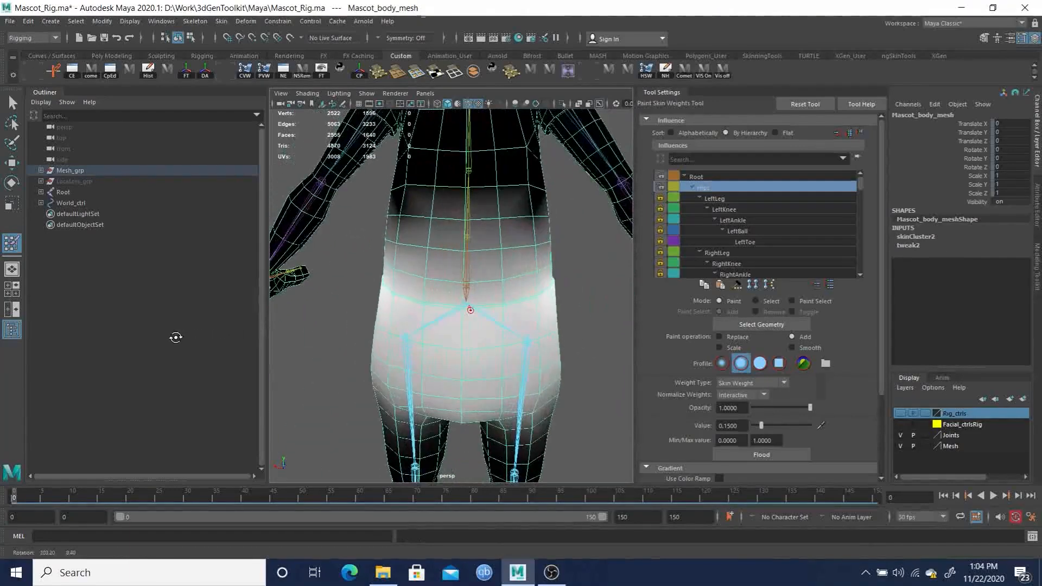
left_click_drag(537, 212, 481, 293, "alt")
middle_click_drag(481, 294, 476, 268, "alt")
scroll(488, 299, "up", 5)
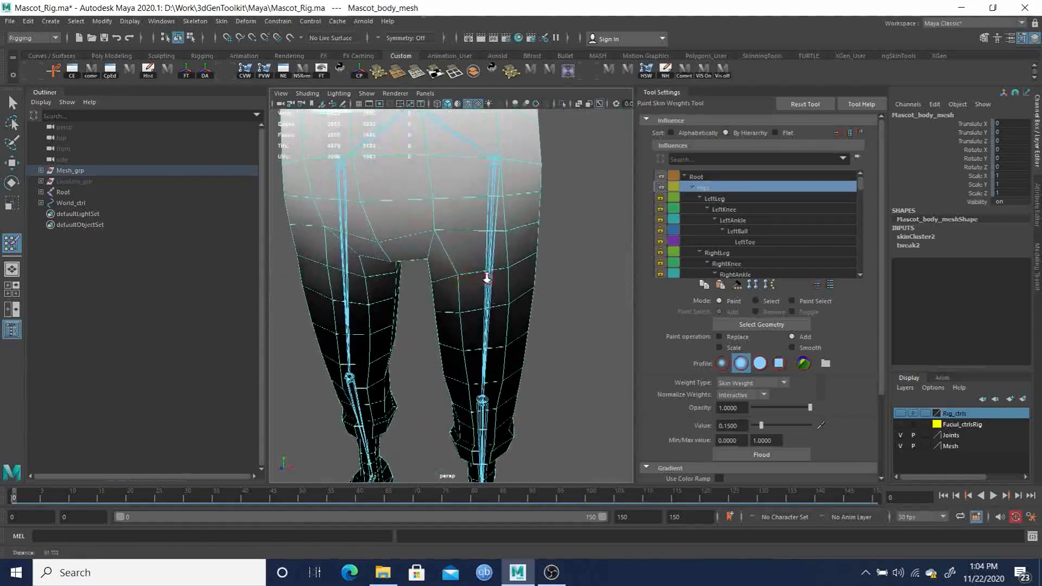
right_click_drag(490, 279, 410, 251, "alt")
middle_click_drag(410, 252, 421, 231, "alt")
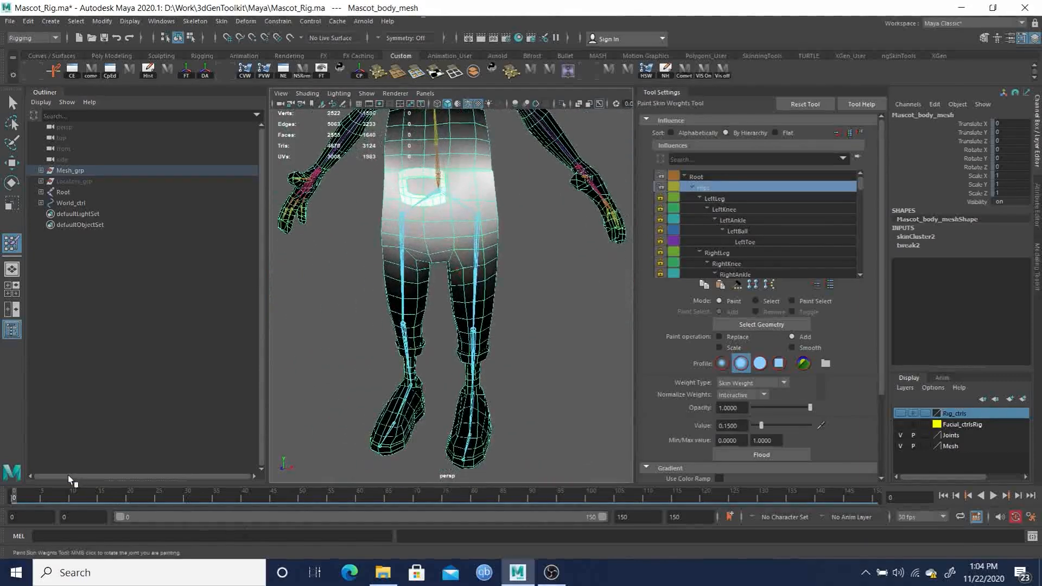
- Scrub the animation to frame 20 and inspect how the pelvis and belt buckle deform in the bent pose
left_click_drag(14, 497, 131, 502)
middle_click_drag(418, 293, 478, 415, "alt")
left_click_drag(451, 403, 518, 388, "alt")
left_click_drag(529, 371, 477, 320, "alt")
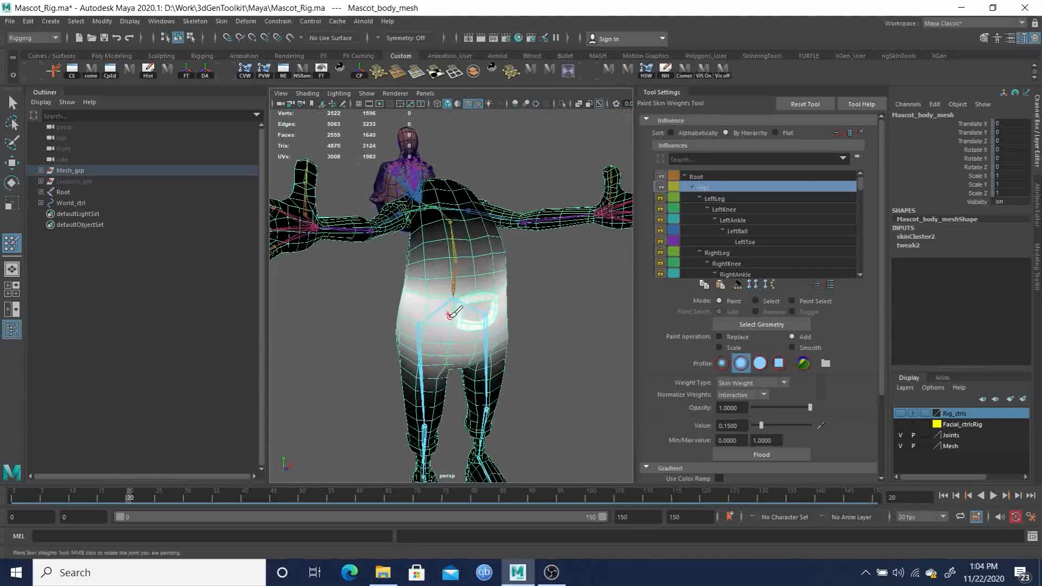
right_click_drag(477, 320, 489, 353, "alt")
middle_click_drag(489, 353, 405, 302, "alt")
left_click_drag(511, 288, 536, 284, "alt")
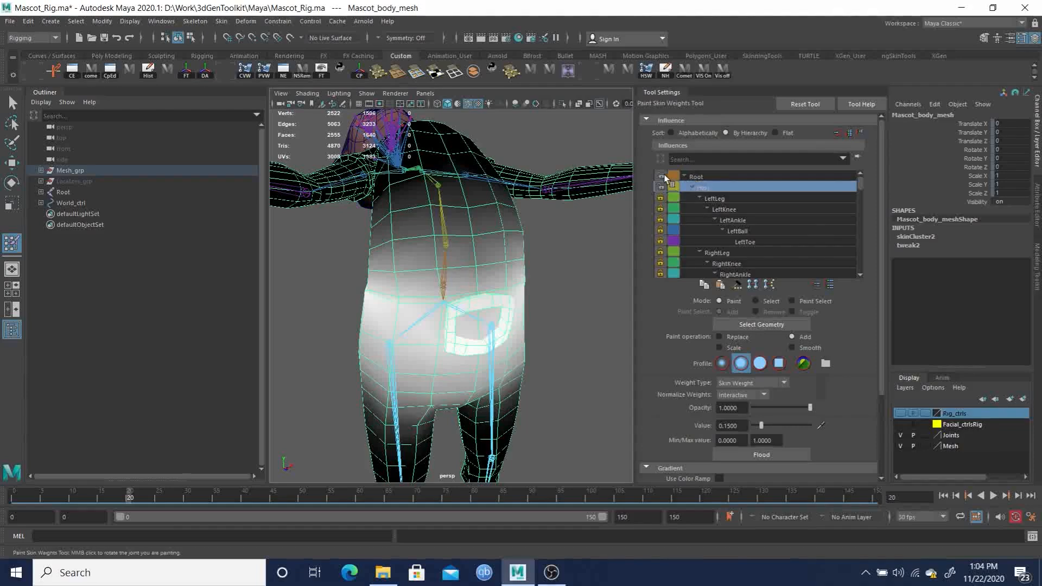
- Compare the Root, Hips and Spine01 influence weights around the torso, pelvis and belt buckle
left_click(696, 177)
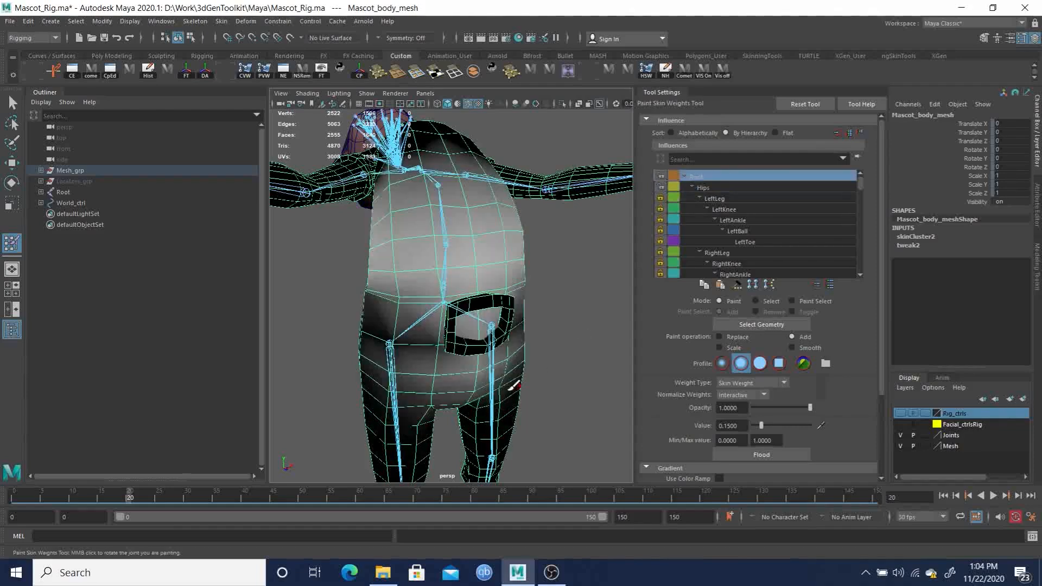
mouse_move(482, 371)
left_mouse_down("alt")
mouse_move(456, 340)
mouse_move(495, 354)
mouse_move(483, 282)
left_mouse_up("alt")
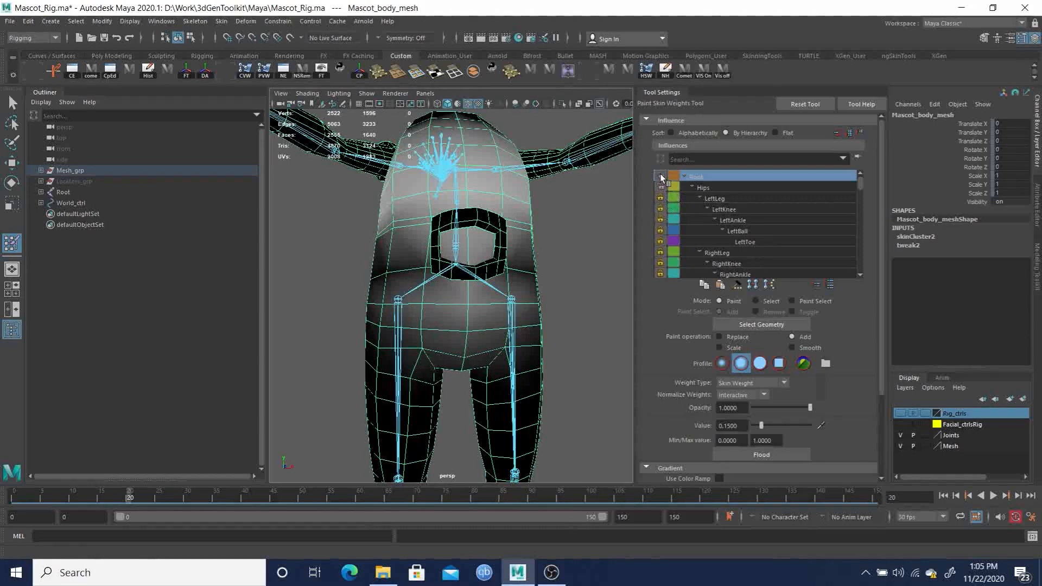
left_click_drag(439, 272, 616, 248, "alt")
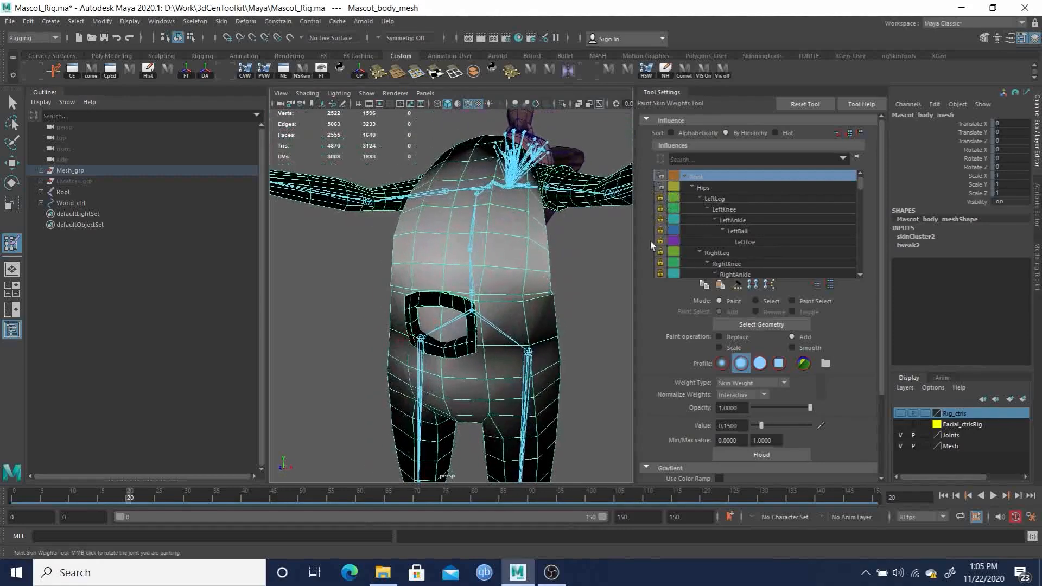
left_click(707, 187)
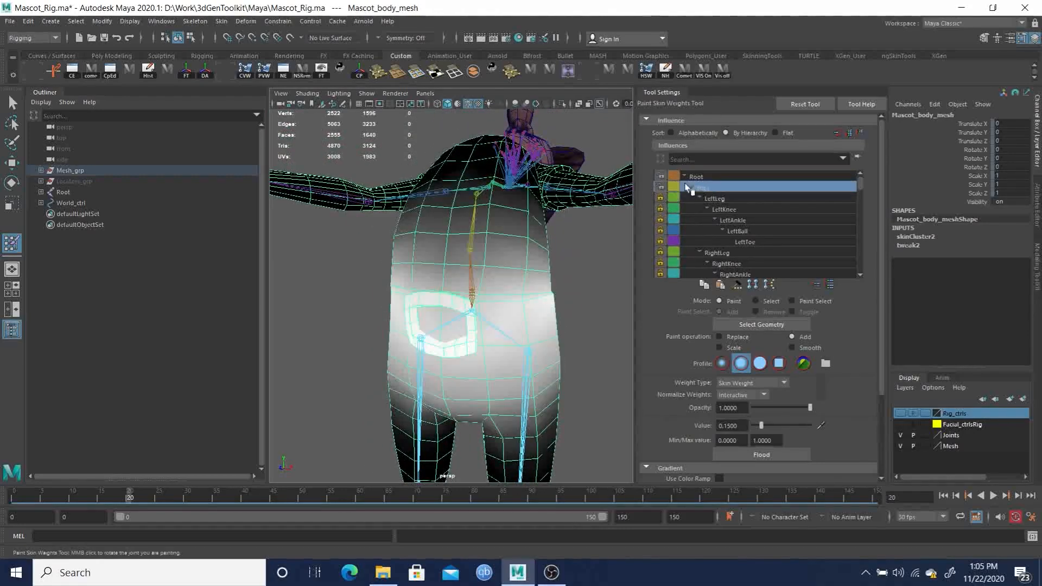
left_click(698, 177)
scroll(722, 228, "down", 3)
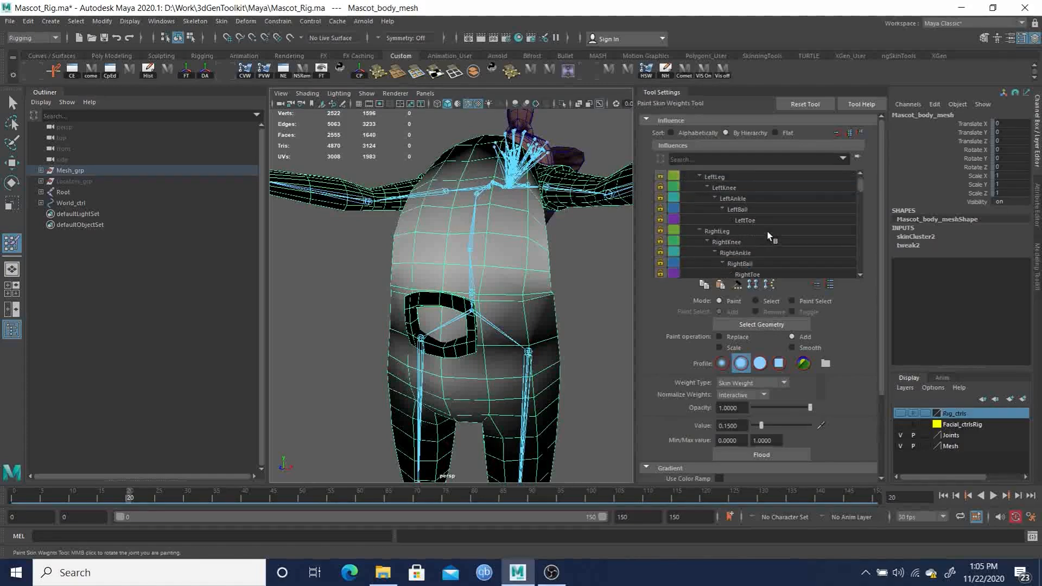
scroll(770, 237, "down", 1)
left_click(705, 231)
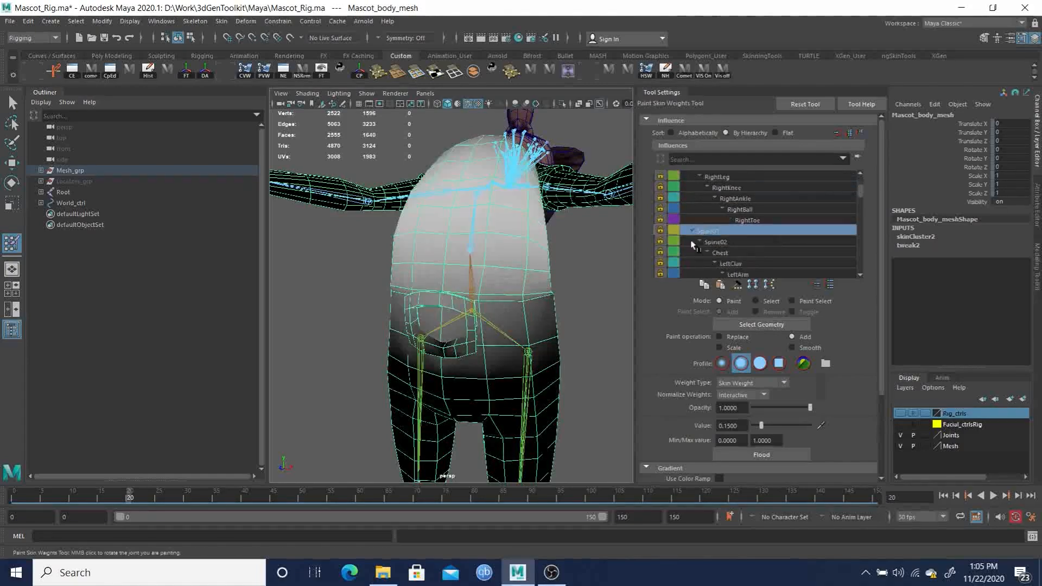
mouse_move(455, 269)
left_mouse_down("alt")
mouse_move(552, 262)
mouse_move(418, 277)
mouse_move(466, 270)
left_mouse_up("alt")
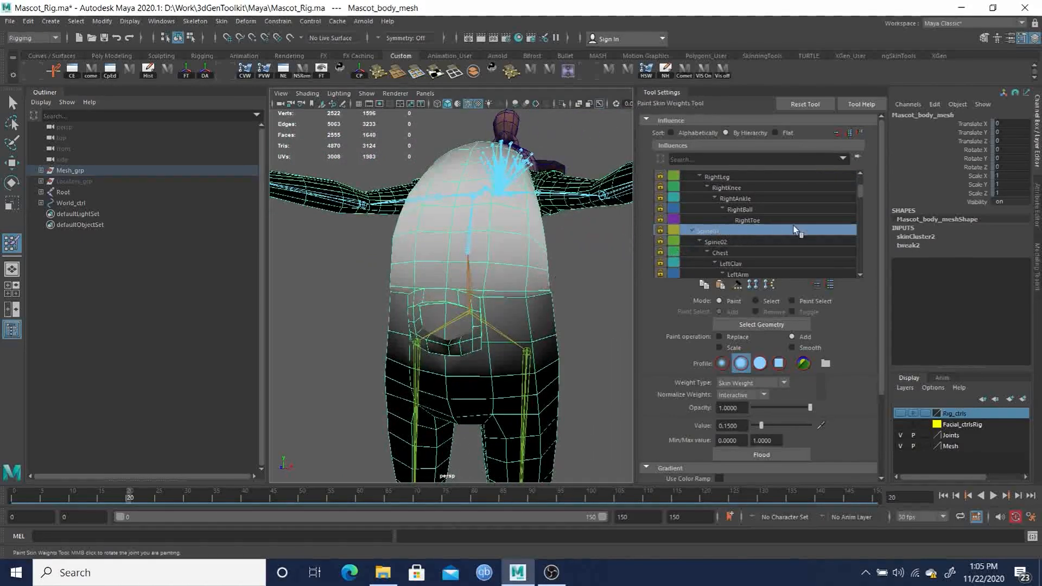
left_click_drag(861, 196, 861, 179)
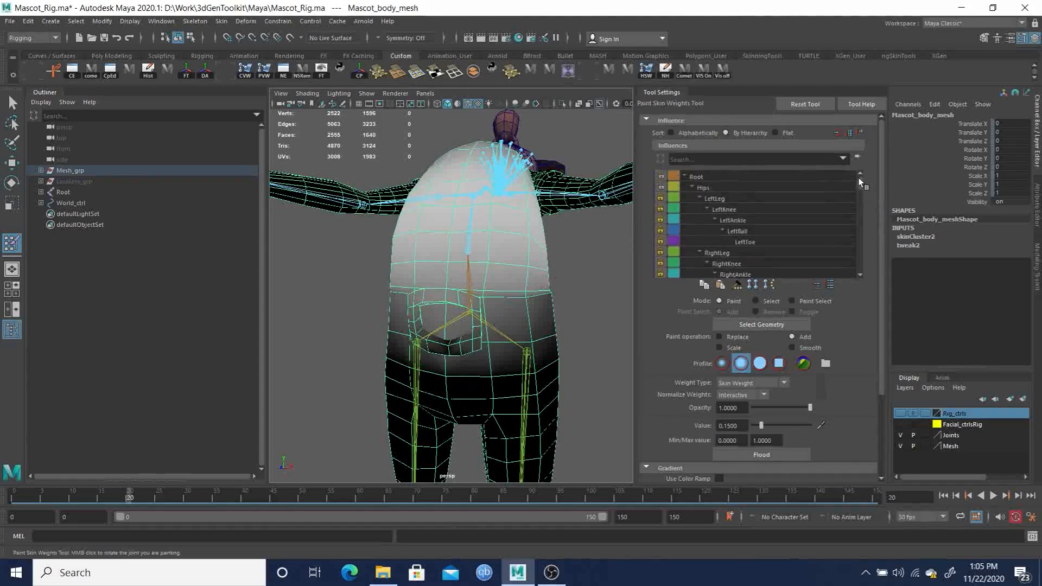
left_click(705, 187)
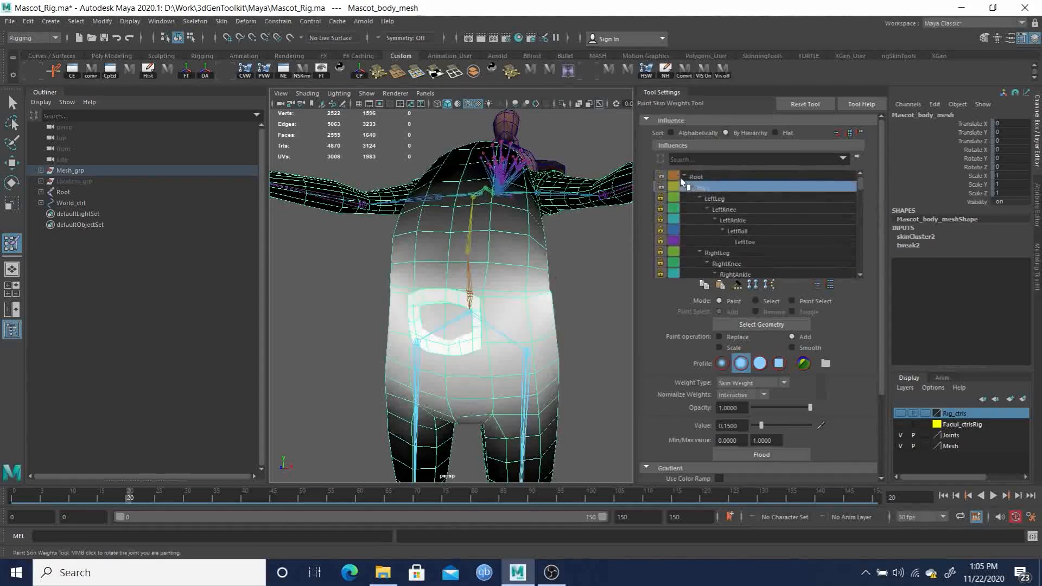
left_click(697, 177)
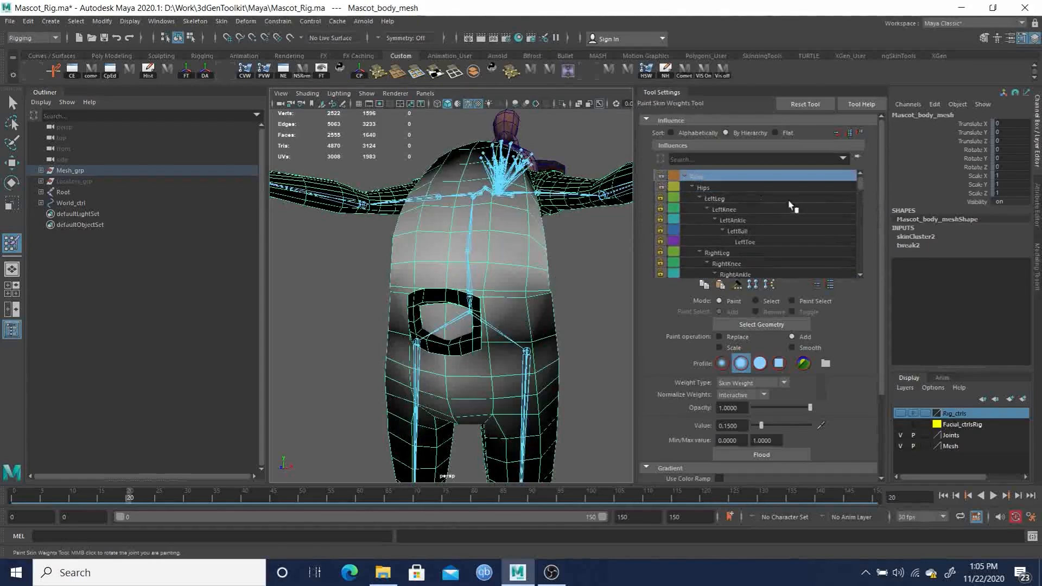
- Lock the Root influence's weights, then unlock Spine01 and make it the influence to paint
left_click(660, 177)
left_click_drag(859, 185, 862, 206)
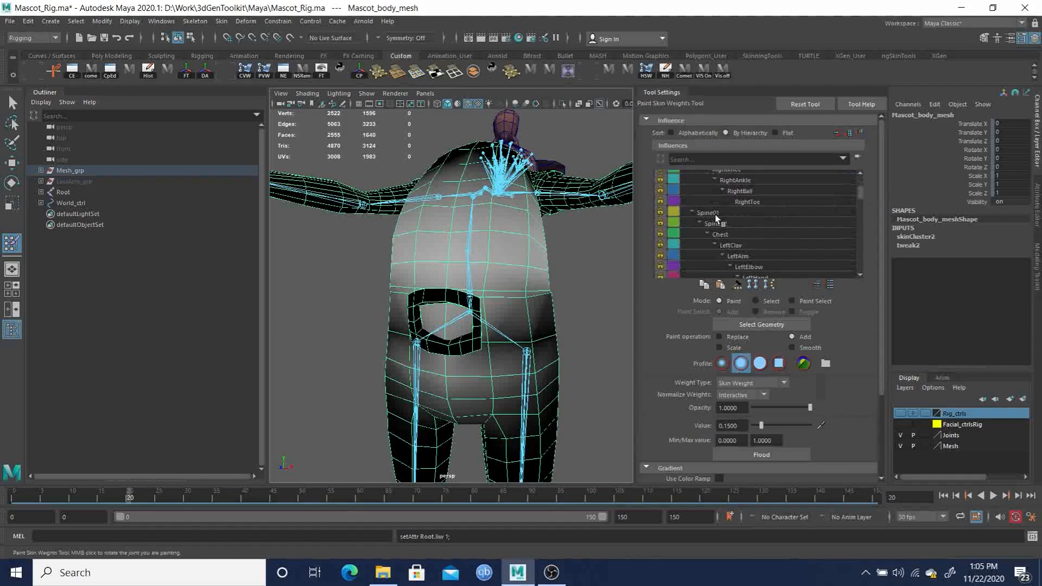
left_click(660, 211)
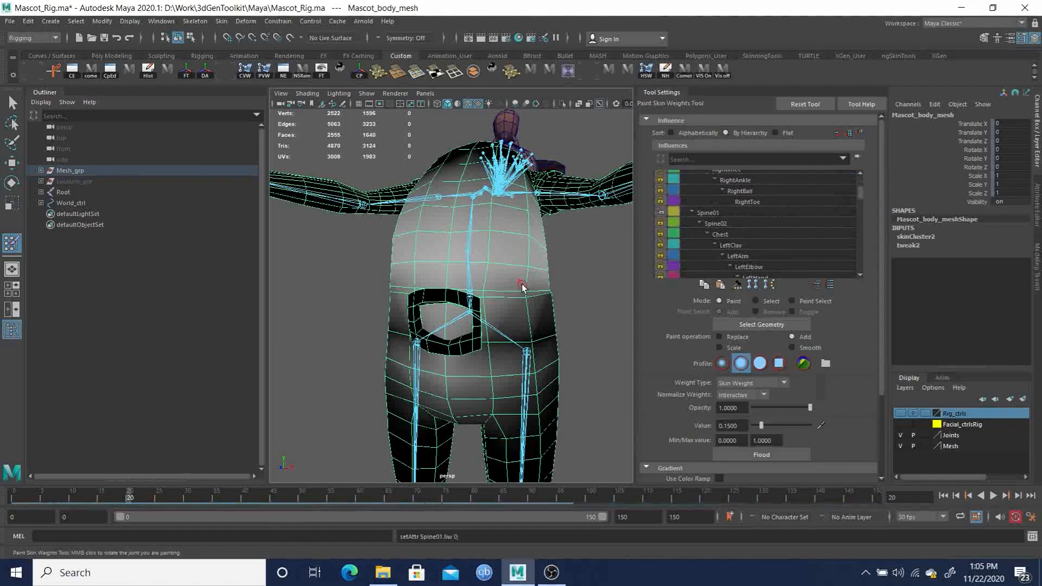
left_click(714, 213)
- Use Replace with value 0 to remove Spine01 weight from the buckle's upper corner, and undo the last stroke
scroll(466, 303, "up", 5)
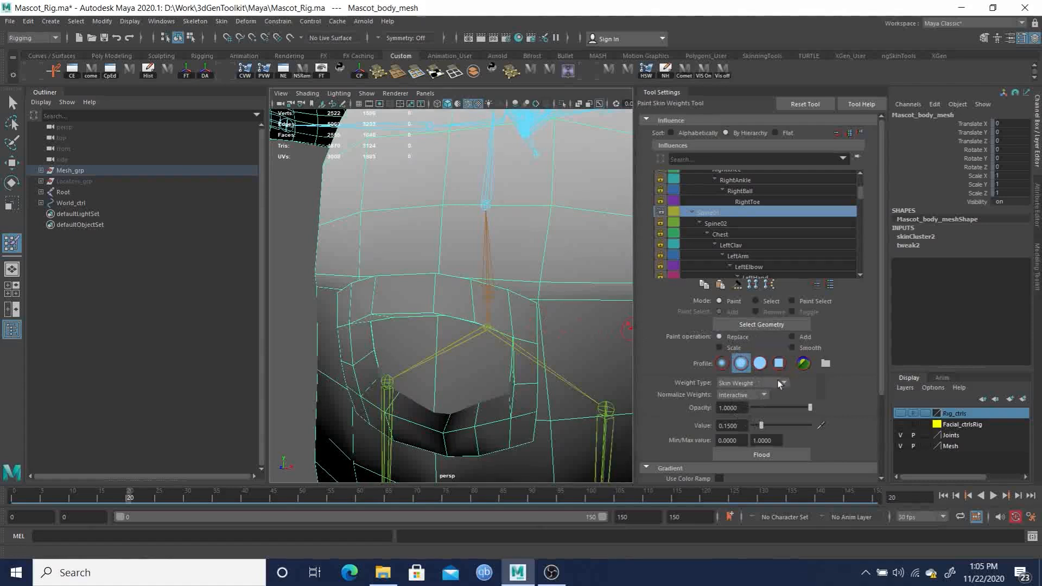
left_click_drag(509, 324, 517, 351)
mouse_move(531, 310)
left_mouse_down()
mouse_move(513, 307)
mouse_move(506, 291)
mouse_move(531, 313)
left_mouse_up()
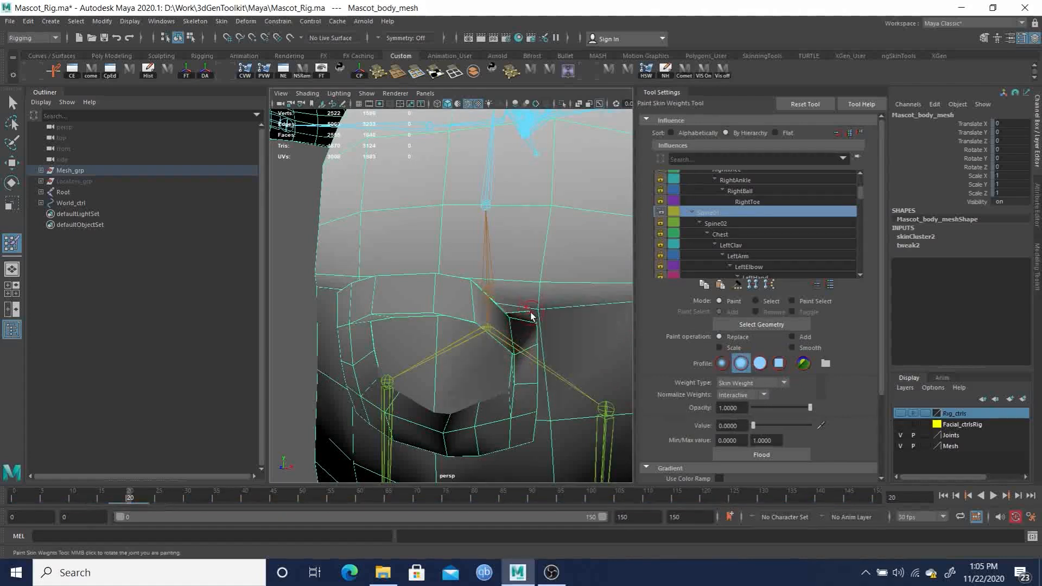
key("ctrl+z")
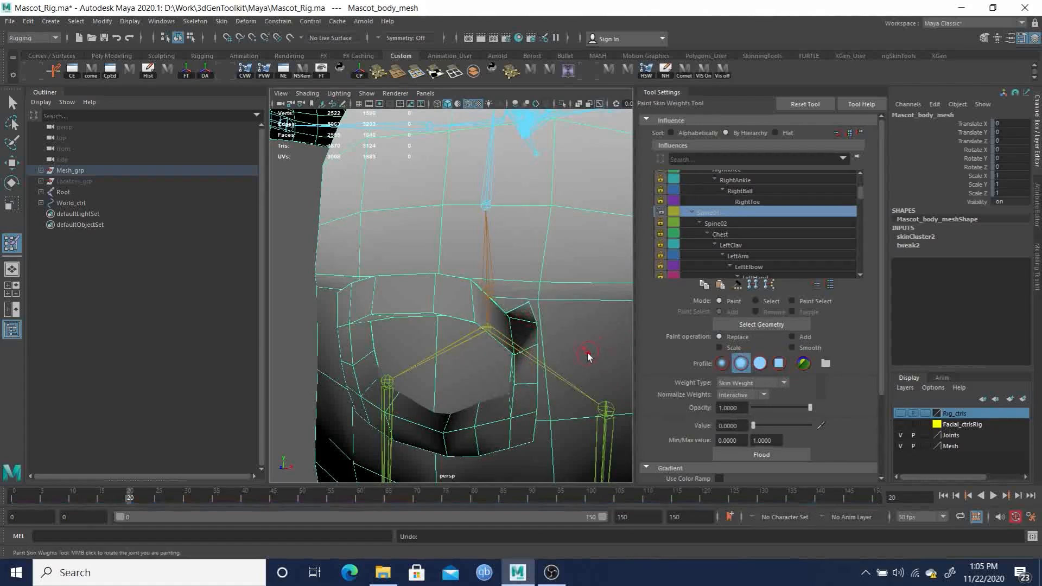
- With the solid brush profile, replace Spine01 weight with 0 along the buckle's side, lower edge and start of its upper edge
left_click(761, 365)
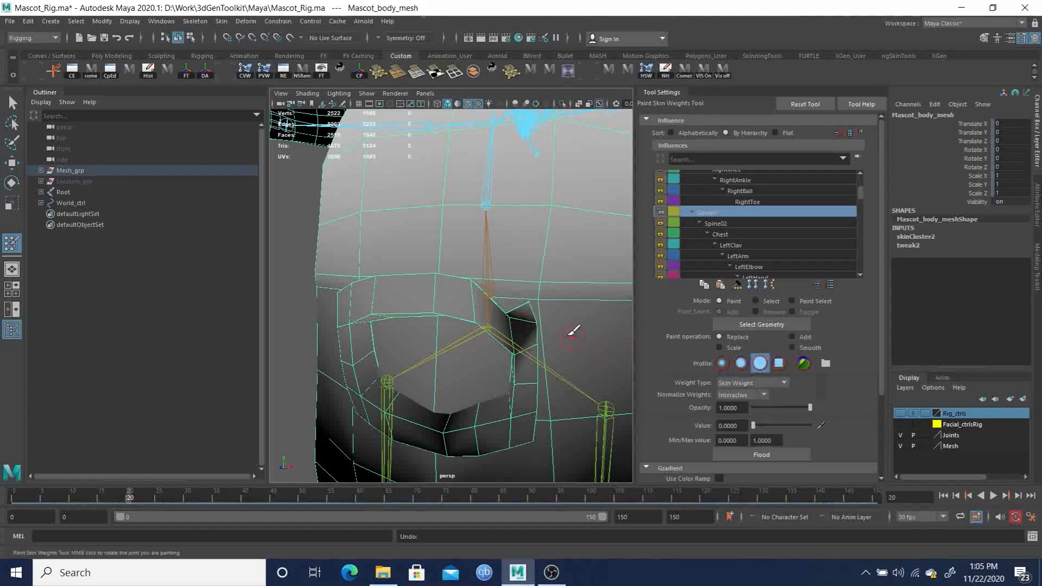
left_click(528, 310)
left_click(529, 305)
mouse_move(531, 347)
left_mouse_down()
mouse_move(527, 375)
mouse_move(513, 369)
mouse_move(541, 387)
mouse_move(535, 415)
mouse_move(513, 389)
left_mouse_up()
mouse_move(498, 426)
left_mouse_down()
mouse_move(491, 386)
mouse_move(491, 424)
mouse_move(519, 442)
left_mouse_up()
mouse_move(481, 308)
left_mouse_down()
mouse_move(477, 286)
mouse_move(476, 343)
mouse_move(442, 302)
mouse_move(441, 319)
mouse_move(446, 276)
left_mouse_up()
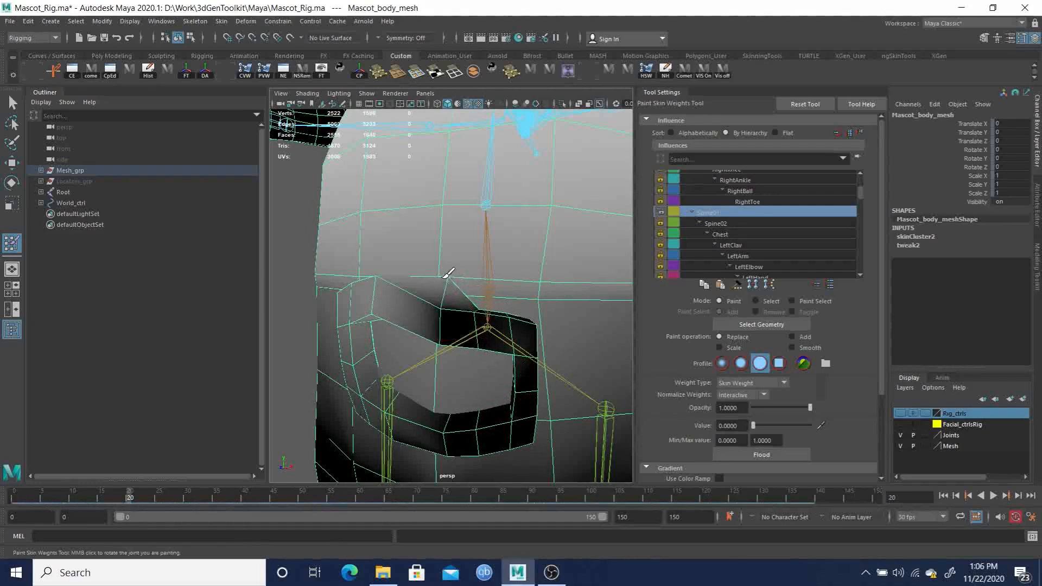
- Replace Spine01 weight with 0 along the rest of the buckle's upper edge towards its corner, and undo the last stroke
middle_click_drag(445, 323, 483, 318, "alt")
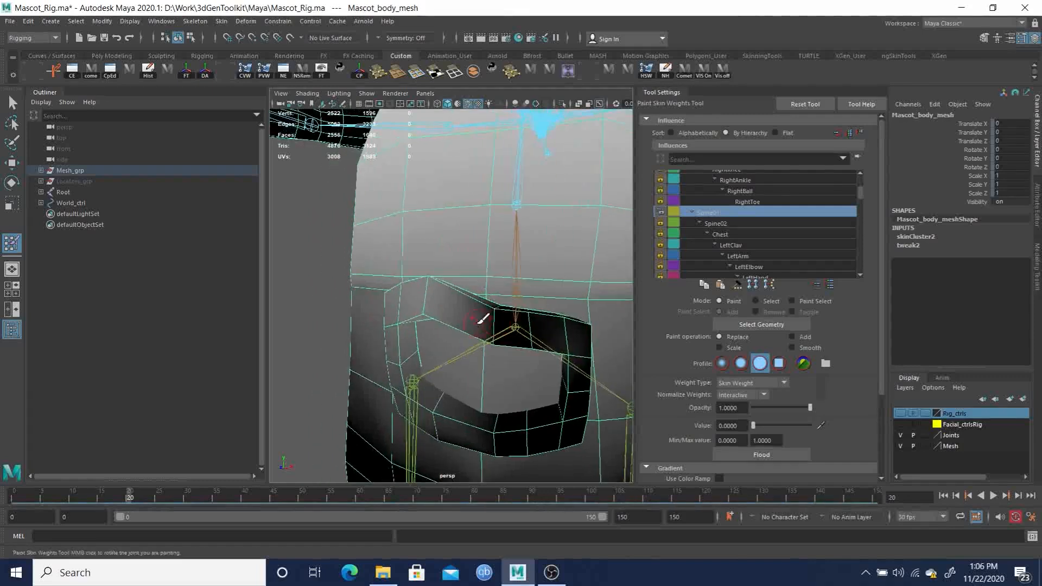
scroll(483, 318, "up", 5)
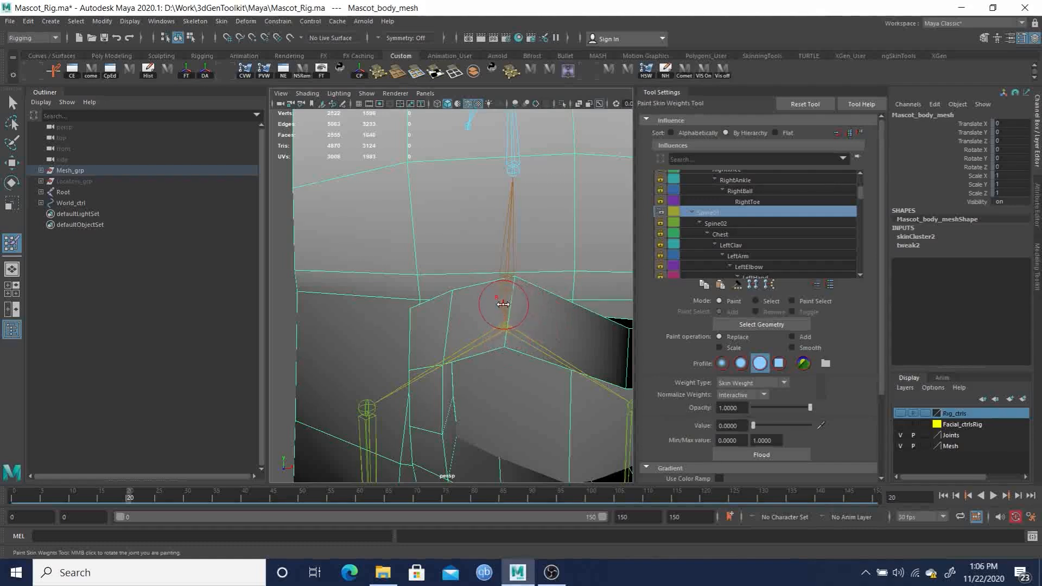
mouse_move(527, 305)
left_mouse_down()
mouse_move(619, 299)
mouse_move(491, 298)
mouse_move(605, 287)
left_mouse_up()
left_click_drag(459, 263, 382, 261)
mouse_move(509, 321)
left_mouse_down()
mouse_move(518, 337)
mouse_move(515, 288)
mouse_move(535, 324)
left_mouse_up()
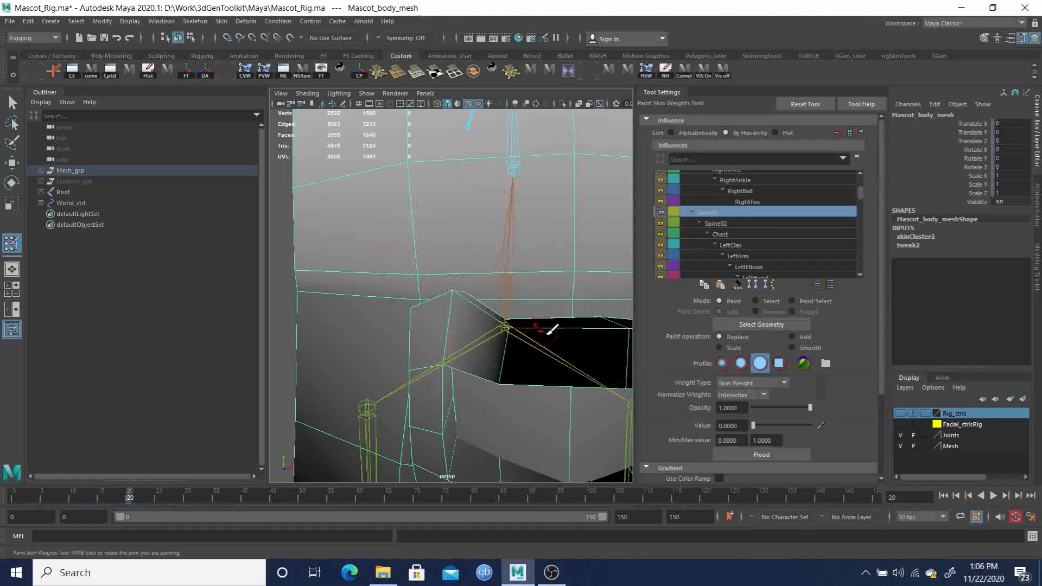
mouse_move(465, 310)
left_mouse_down()
mouse_move(458, 303)
mouse_move(473, 294)
left_mouse_up()
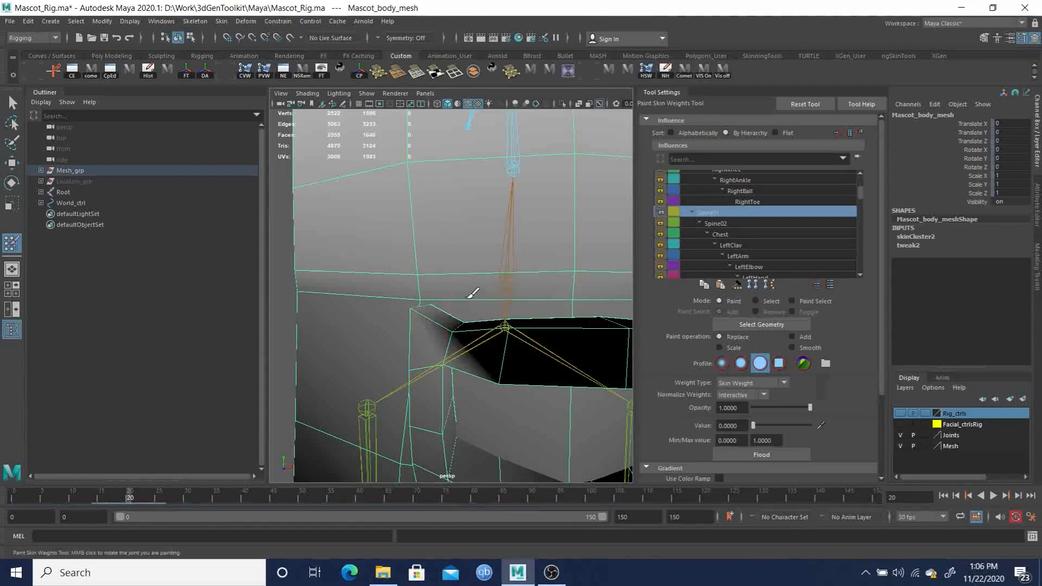
mouse_move(478, 355)
left_mouse_down()
mouse_move(461, 356)
mouse_move(426, 305)
mouse_move(444, 362)
left_mouse_up()
key("ctrl+z")
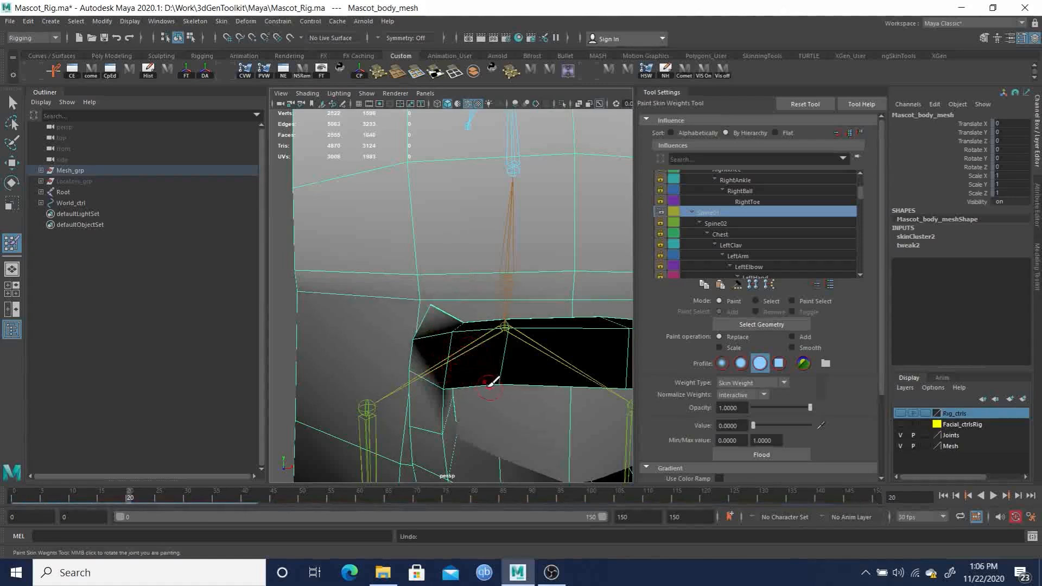
- Replace Spine01 weight with 0 on the remaining corner, outer side and rim faces of the belt buckle
middle_click_drag(496, 384, 513, 321, "alt")
mouse_move(468, 303)
left_mouse_down("alt")
mouse_move(477, 312)
mouse_move(486, 303)
left_mouse_up("alt")
left_click(482, 234)
mouse_move(497, 268)
left_mouse_down("alt")
mouse_move(560, 266)
mouse_move(546, 253)
mouse_move(550, 297)
mouse_move(578, 310)
mouse_move(600, 304)
mouse_move(568, 359)
mouse_move(540, 340)
mouse_move(553, 369)
mouse_move(551, 407)
mouse_move(545, 387)
mouse_move(609, 400)
mouse_move(623, 365)
mouse_move(610, 362)
left_mouse_up("alt")
middle_click_drag(593, 395, 493, 365, "alt")
mouse_move(477, 370)
left_mouse_down()
mouse_move(514, 363)
mouse_move(432, 325)
mouse_move(552, 330)
mouse_move(552, 243)
mouse_move(524, 212)
left_mouse_up()
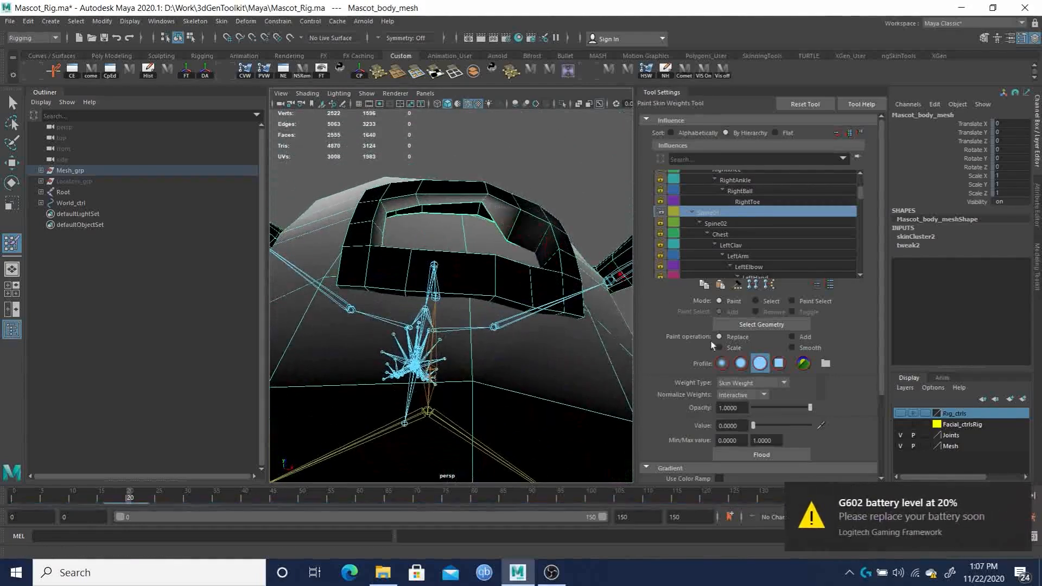
left_click(1020, 495)
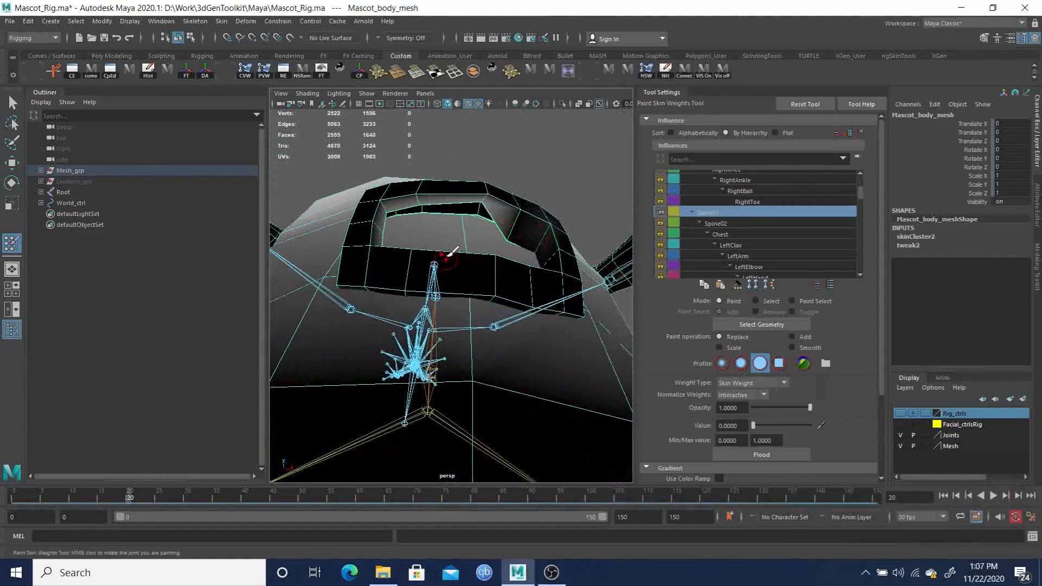
mouse_move(492, 201)
left_mouse_down()
mouse_move(393, 208)
mouse_move(392, 264)
mouse_move(372, 288)
mouse_move(472, 354)
mouse_move(527, 350)
mouse_move(381, 340)
left_mouse_up()
right_click_drag(507, 335, 402, 312, "alt")
left_click_drag(401, 313, 459, 305, "alt")
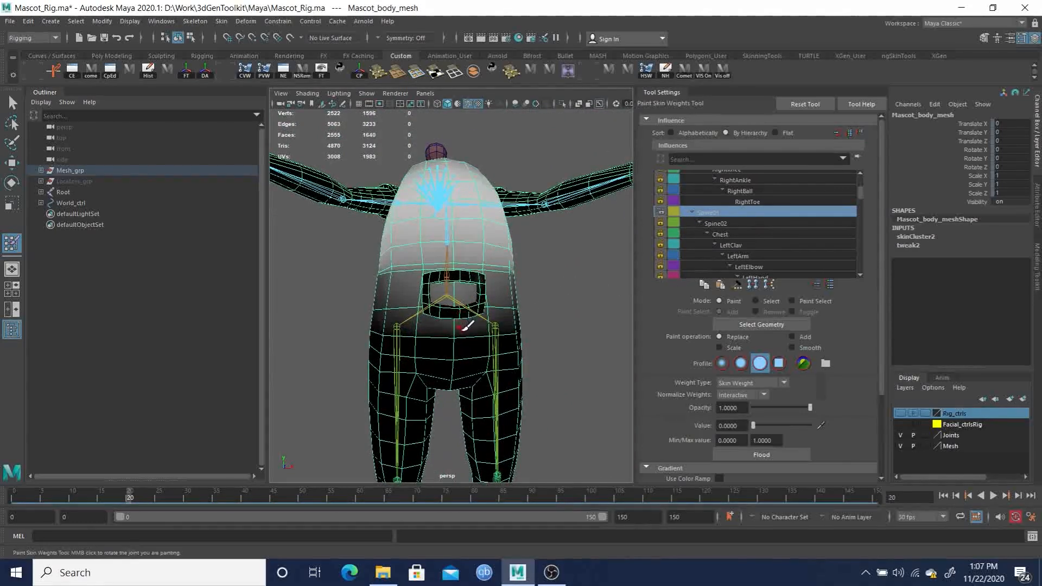
- Switch the paint operation to Scale with value 0.1 and reduce Spine01 weight on the pelvis below the buckle
left_click(726, 347)
type("0.1")
key("Return")
left_click_drag(460, 317, 490, 322, "alt")
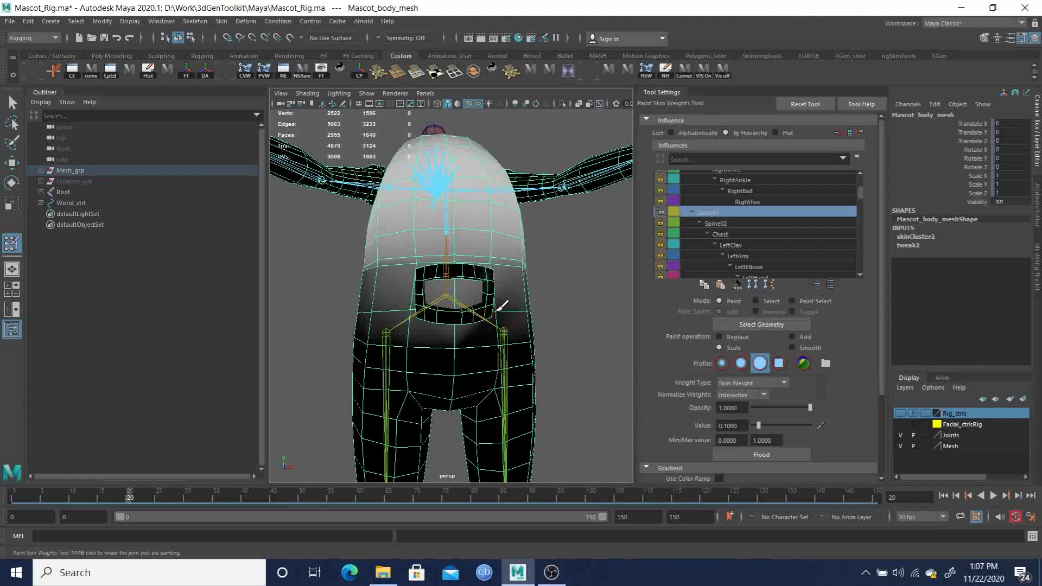
mouse_move(530, 310)
left_mouse_down("alt")
mouse_move(590, 326)
mouse_move(520, 347)
mouse_move(537, 372)
mouse_move(434, 366)
mouse_move(488, 356)
mouse_move(521, 335)
left_mouse_up("alt")
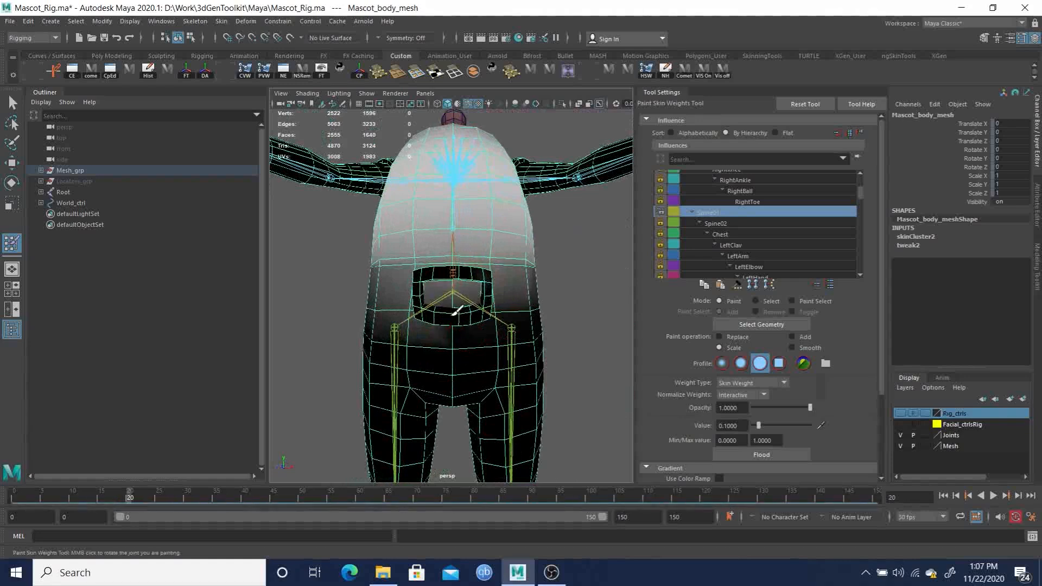
left_click_drag(498, 298, 445, 332, "alt")
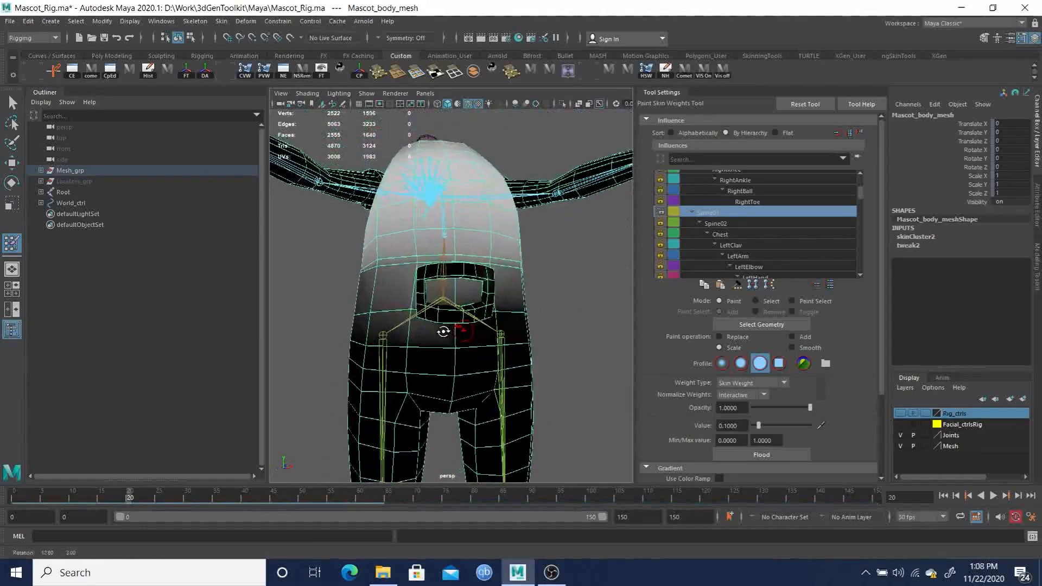
scroll(477, 380, "up", 8)
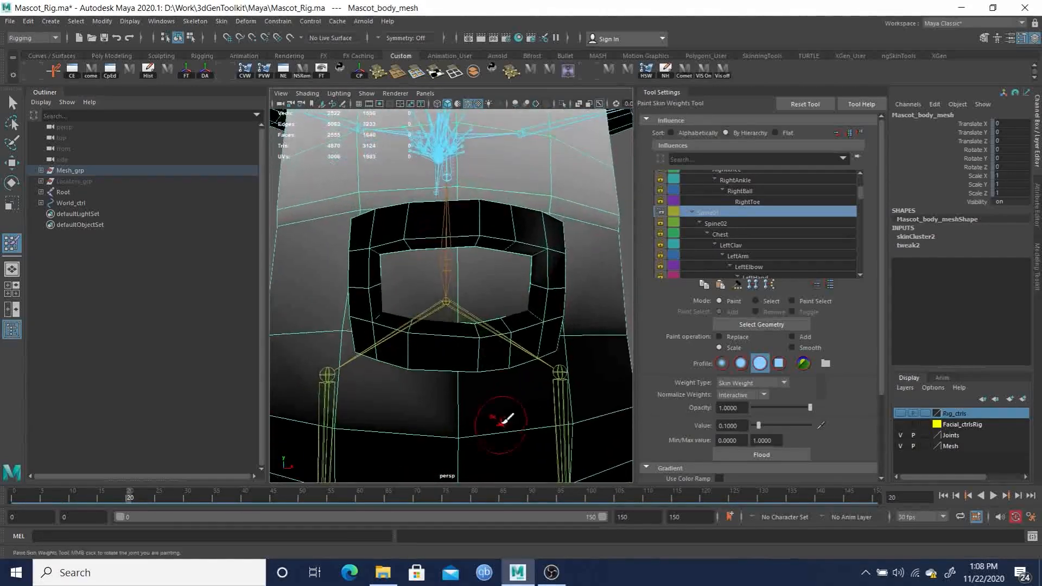
scroll(505, 419, "down", 8)
- Scale down Spine01 weight at 0.1 beside the buckle and around the hip below the belt line
left_click_drag(379, 361, 450, 357, "alt")
left_click_drag(518, 322, 485, 252, "alt")
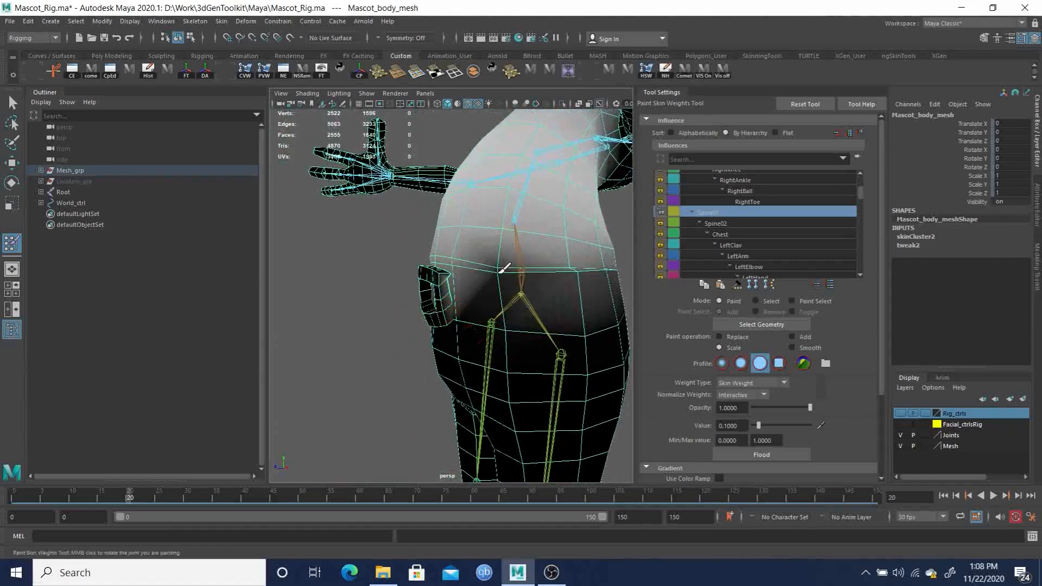
left_click_drag(526, 287, 613, 290, "alt")
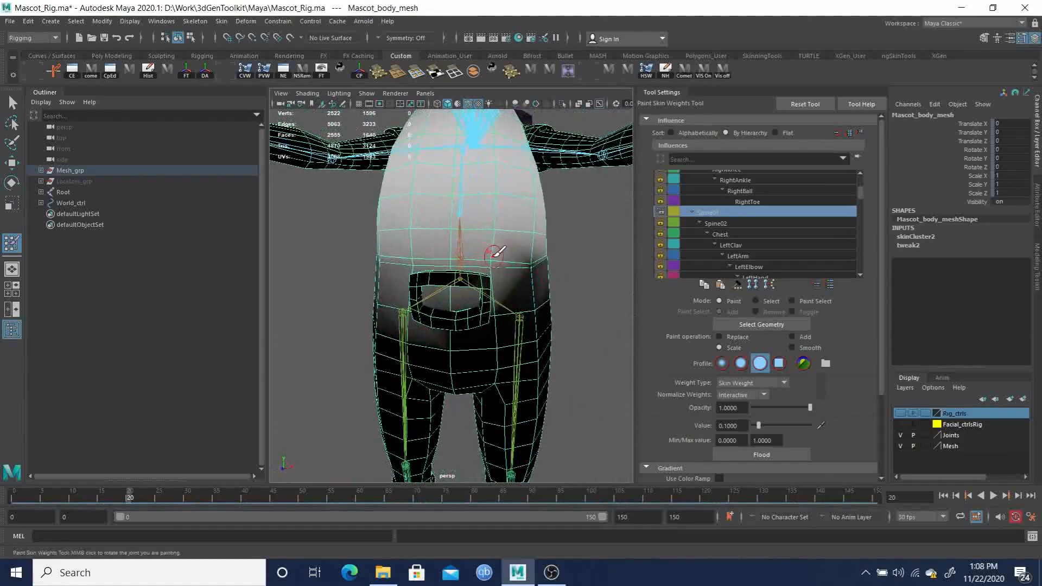
mouse_move(499, 264)
left_mouse_down("alt")
mouse_move(490, 281)
mouse_move(446, 245)
mouse_move(530, 266)
mouse_move(629, 269)
mouse_move(512, 271)
left_mouse_up("alt")
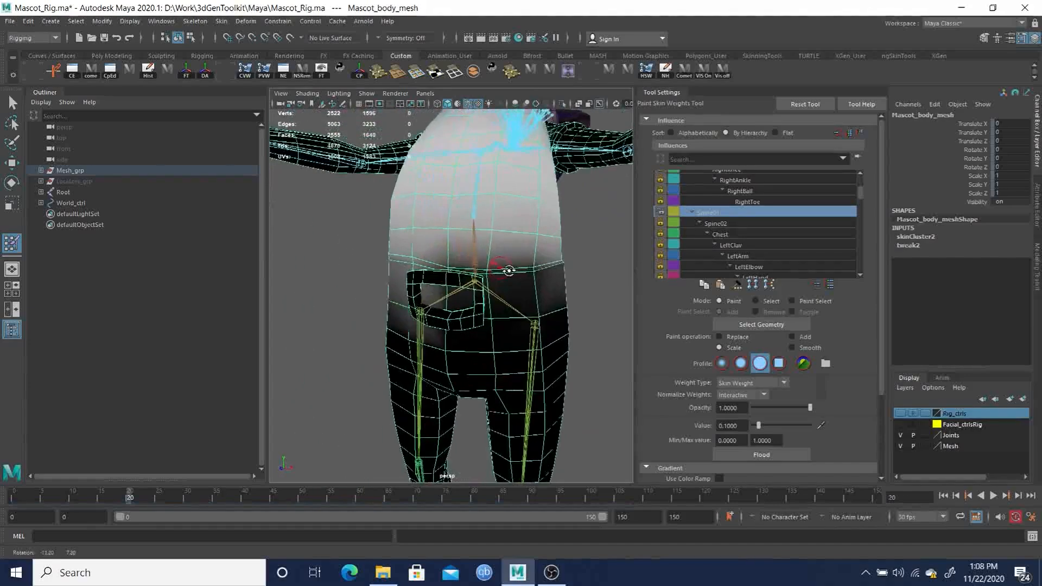
mouse_move(581, 255)
left_mouse_down("alt")
mouse_move(488, 275)
mouse_move(517, 284)
mouse_move(458, 279)
mouse_move(461, 294)
mouse_move(481, 291)
mouse_move(458, 286)
mouse_move(470, 286)
mouse_move(449, 306)
mouse_move(455, 294)
left_mouse_up("alt")
right_click_drag(455, 294, 523, 290, "alt")
mouse_move(524, 281)
left_mouse_down("alt")
mouse_move(495, 296)
mouse_move(528, 289)
left_mouse_up("alt")
right_click_drag(528, 289, 426, 287, "alt")
left_click_drag(426, 287, 429, 309, "alt")
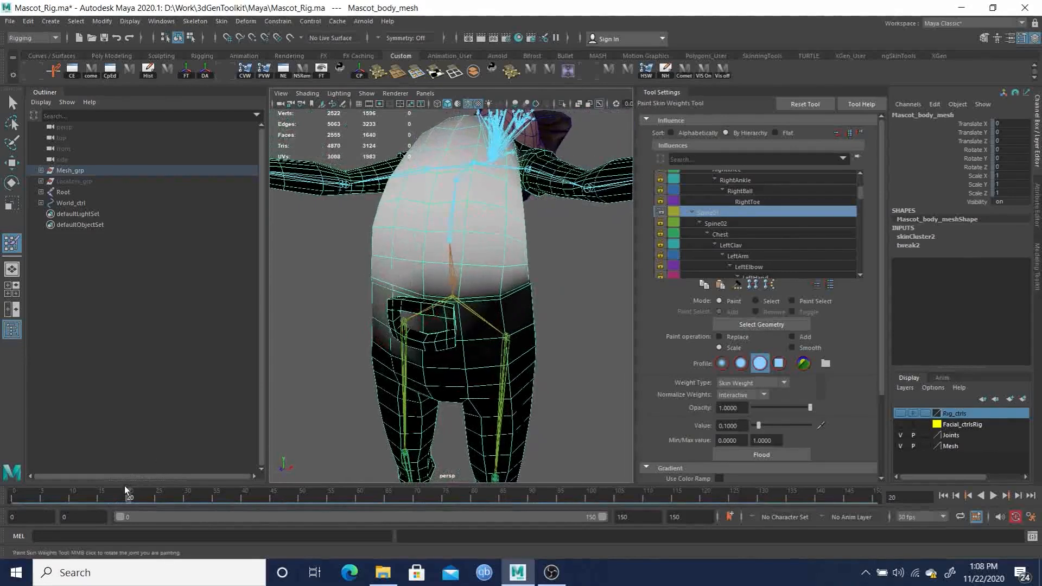
- Return to frame 0 and mirror the skin weights across YZ, positive to negative, using closest point on surface
left_click_drag(130, 498, 7, 502)
key("alt+v")
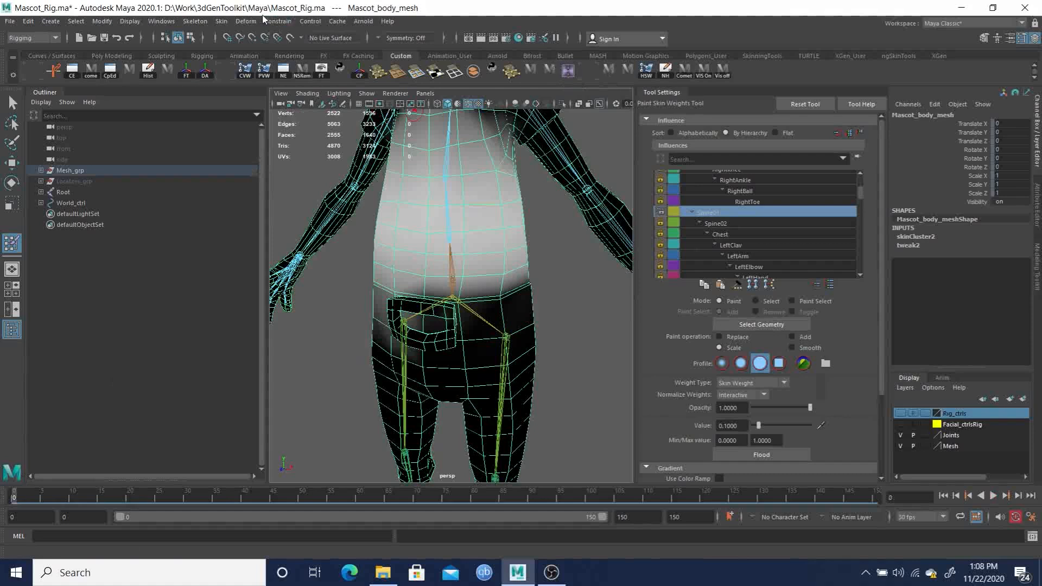
left_click(196, 21)
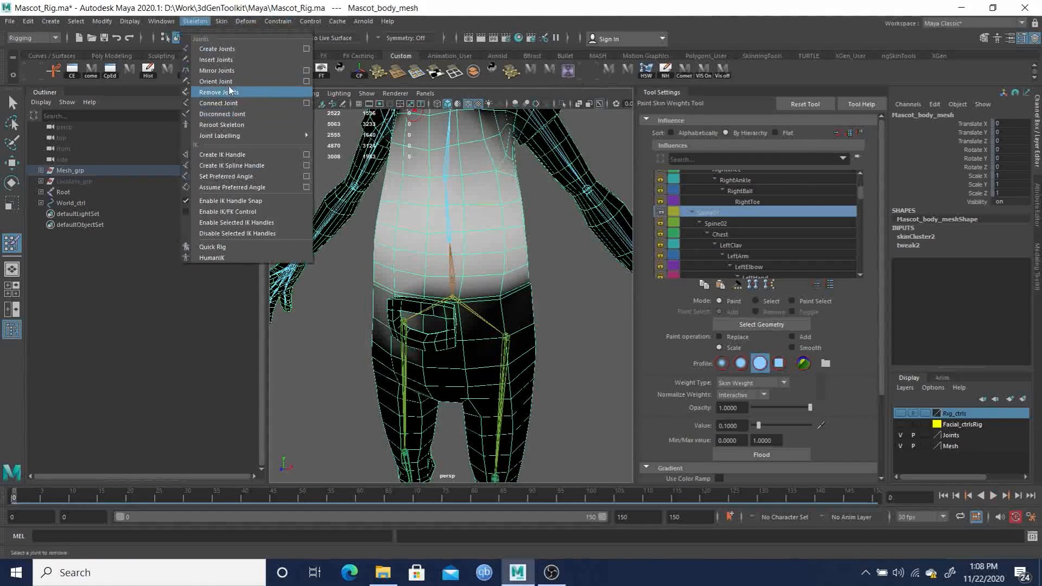
mouse_move(218, 23)
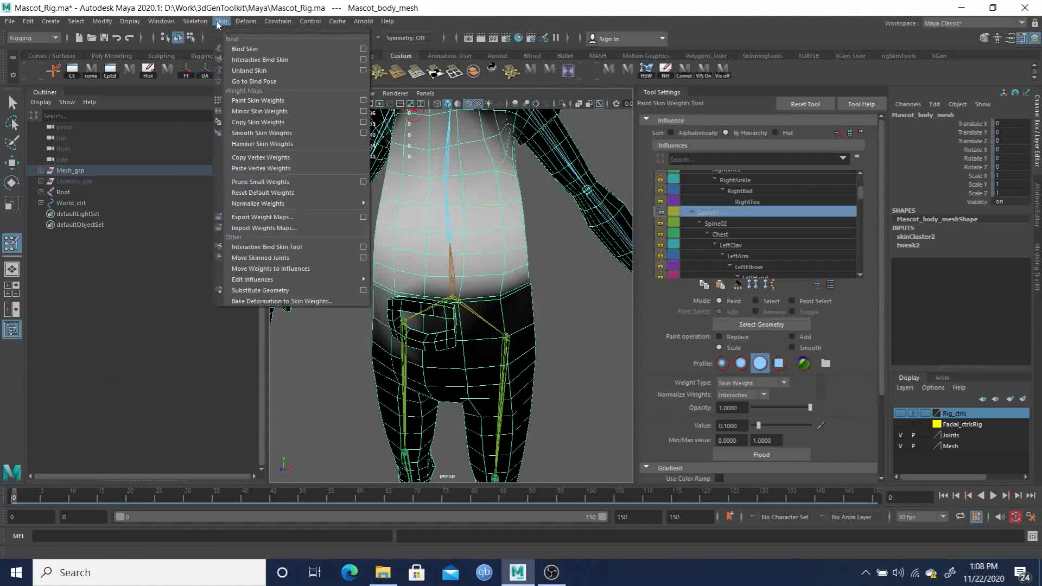
left_click(364, 111)
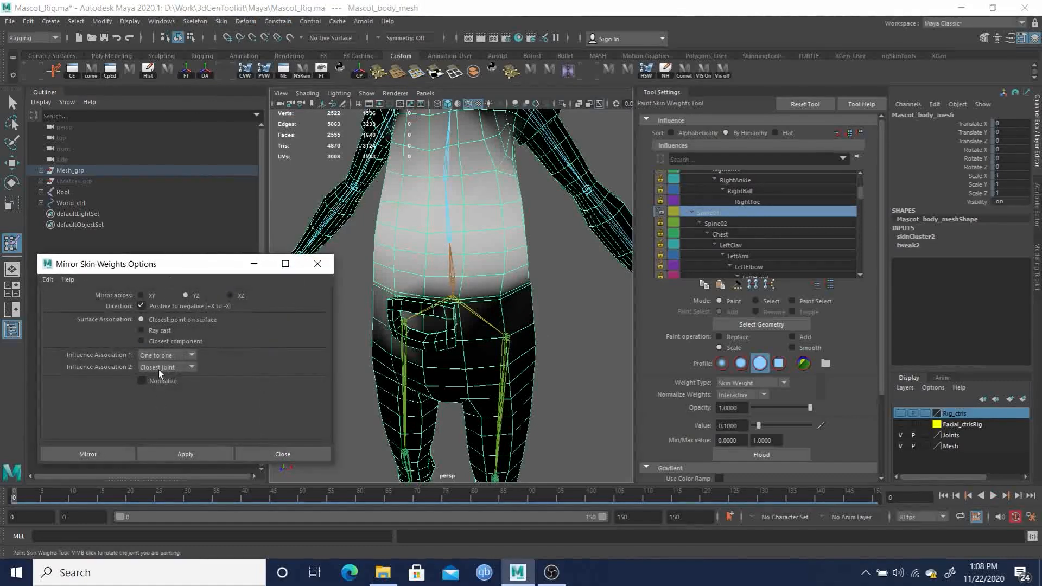
left_click(87, 453)
- Scrub to frame 10 and examine the waist and buckle deformation from the front and side
mouse_move(478, 304)
left_mouse_down("alt")
mouse_move(516, 313)
mouse_move(339, 275)
mouse_move(462, 279)
left_mouse_up("alt")
scroll(517, 313, "down", 5)
left_click_drag(14, 500, 90, 499)
right_click_drag(312, 286, 451, 349, "alt")
left_click_drag(451, 349, 423, 321, "alt")
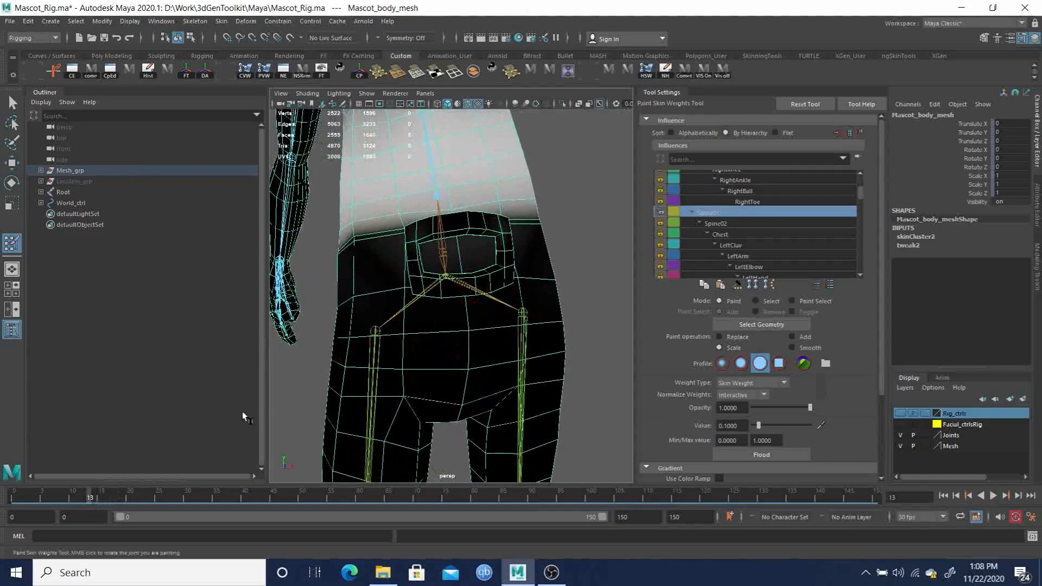
left_click_drag(92, 495, 73, 505)
left_click_drag(440, 278, 518, 280, "alt")
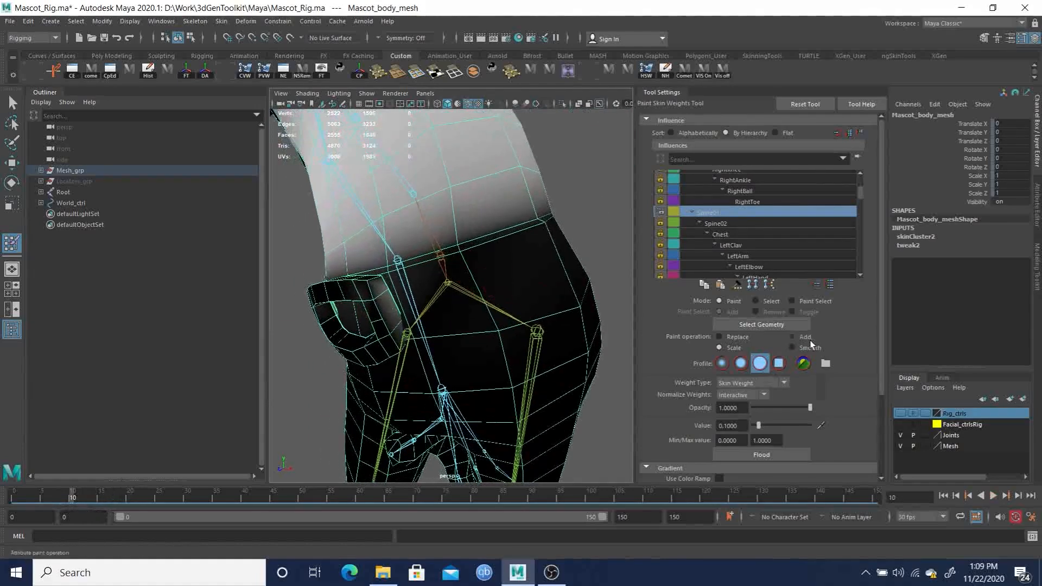
- Switch to Replace with value 0 and remove the leftover Spine01 weight from the side of the buckle
left_click(794, 336)
left_click_drag(762, 427, 752, 427)
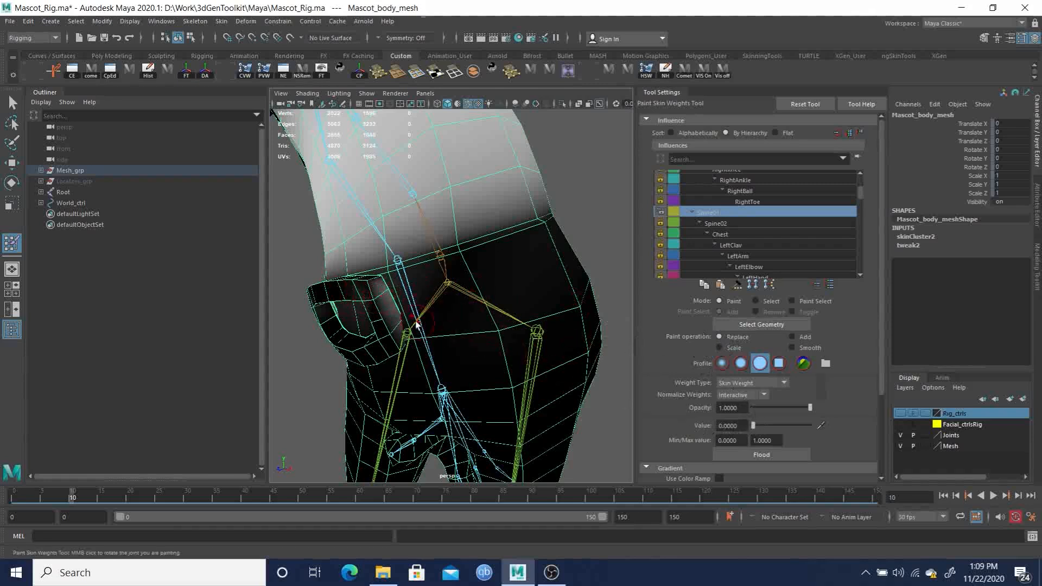
scroll(380, 294, "up", 5)
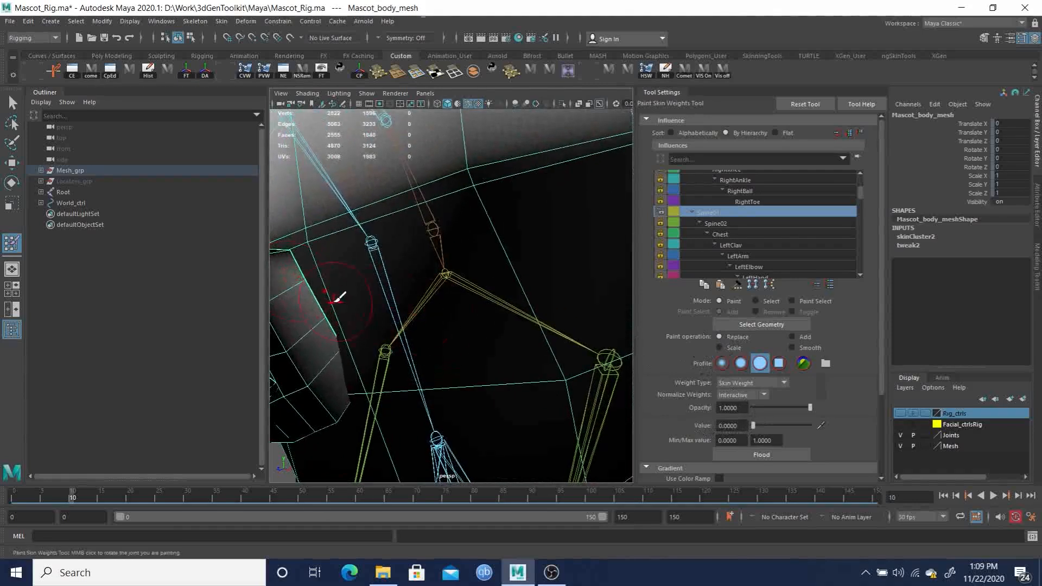
left_click_drag(315, 292, 331, 330)
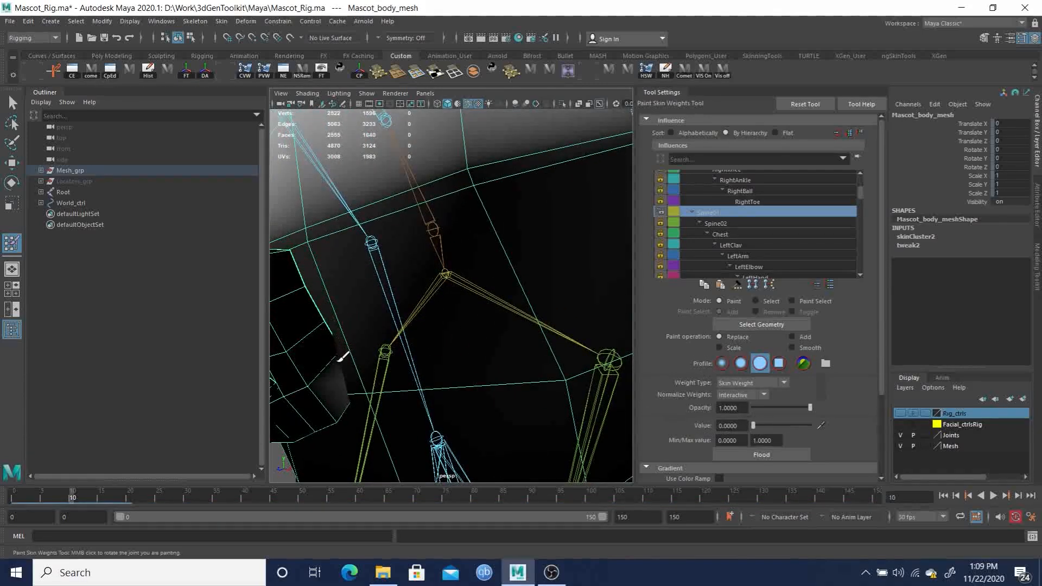
left_click_drag(350, 373, 508, 296, "alt")
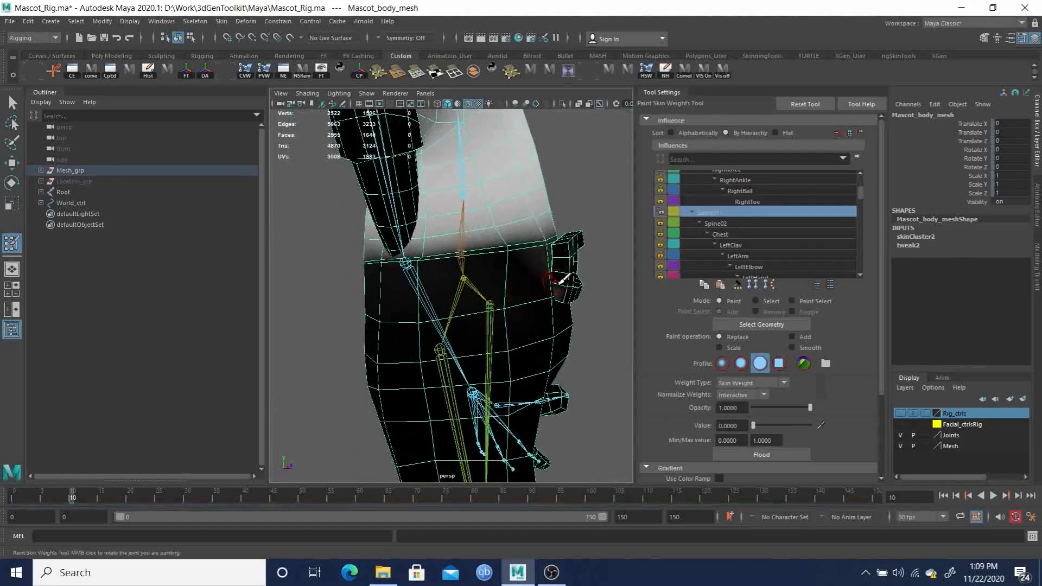
- Switch to Add with value 0.15 and the soft brush profile, and build up Spine01 weight along the belt line
left_click_drag(576, 280, 469, 306, "alt")
mouse_move(468, 306)
right_mouse_down("alt")
mouse_move(470, 328)
mouse_move(456, 342)
mouse_move(477, 326)
mouse_move(461, 310)
right_mouse_up("alt")
left_click_drag(492, 298, 501, 307, "alt")
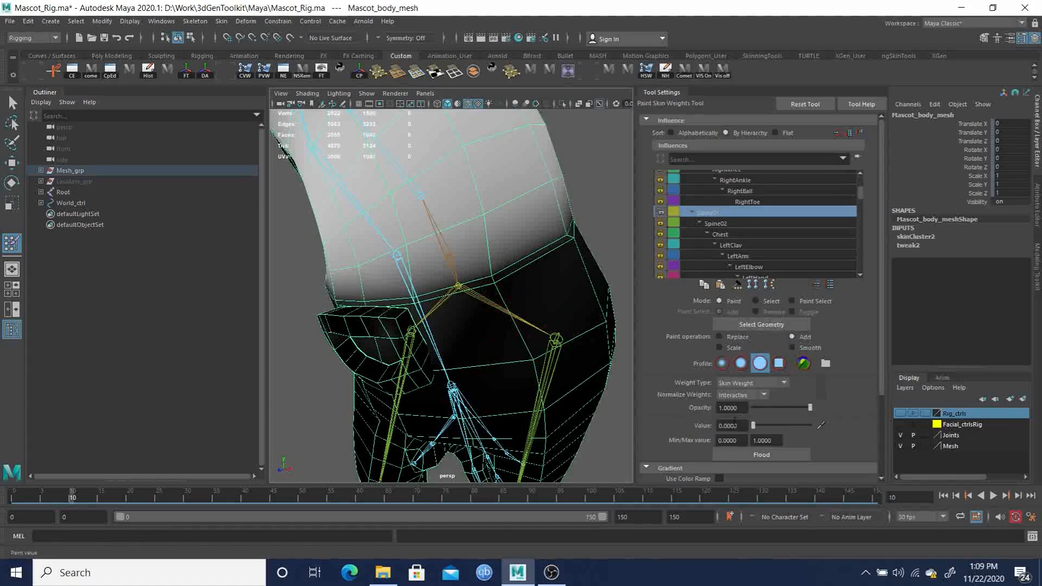
type("0.15")
key("Return")
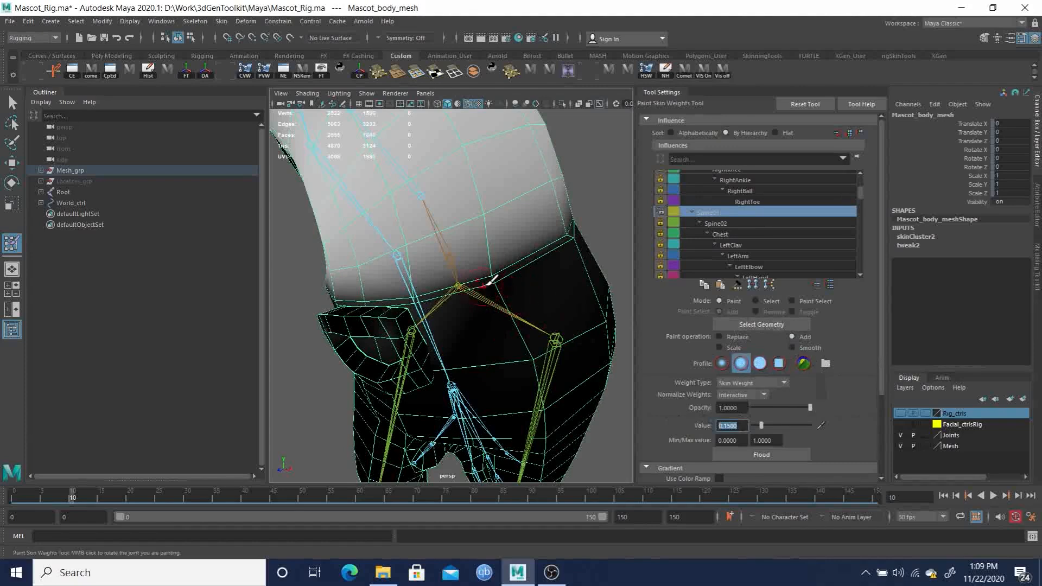
mouse_move(498, 274)
left_mouse_down()
mouse_move(568, 236)
mouse_move(516, 269)
mouse_move(533, 279)
mouse_move(468, 274)
mouse_move(481, 286)
mouse_move(459, 278)
mouse_move(527, 294)
mouse_move(463, 275)
mouse_move(433, 291)
mouse_move(511, 300)
mouse_move(432, 282)
mouse_move(400, 295)
mouse_move(370, 273)
left_mouse_up()
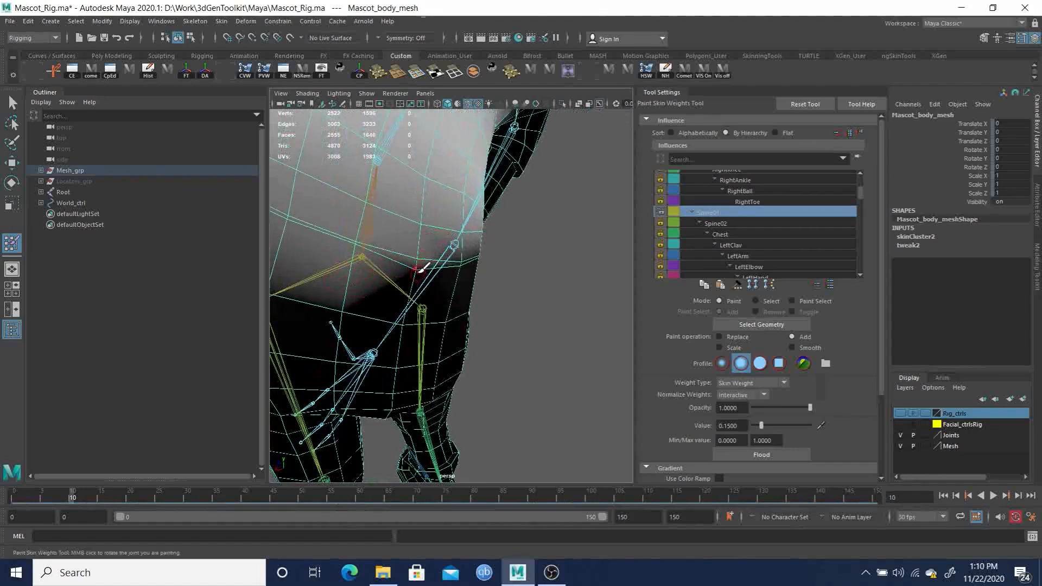
mouse_move(450, 314)
left_mouse_down("alt")
mouse_move(344, 263)
mouse_move(442, 276)
mouse_move(491, 304)
mouse_move(415, 282)
mouse_move(496, 295)
mouse_move(428, 281)
mouse_move(500, 288)
mouse_move(532, 276)
left_mouse_up("alt")
mouse_move(464, 265)
left_mouse_down()
mouse_move(454, 272)
mouse_move(526, 288)
mouse_move(368, 280)
mouse_move(488, 269)
mouse_move(462, 266)
left_mouse_up()
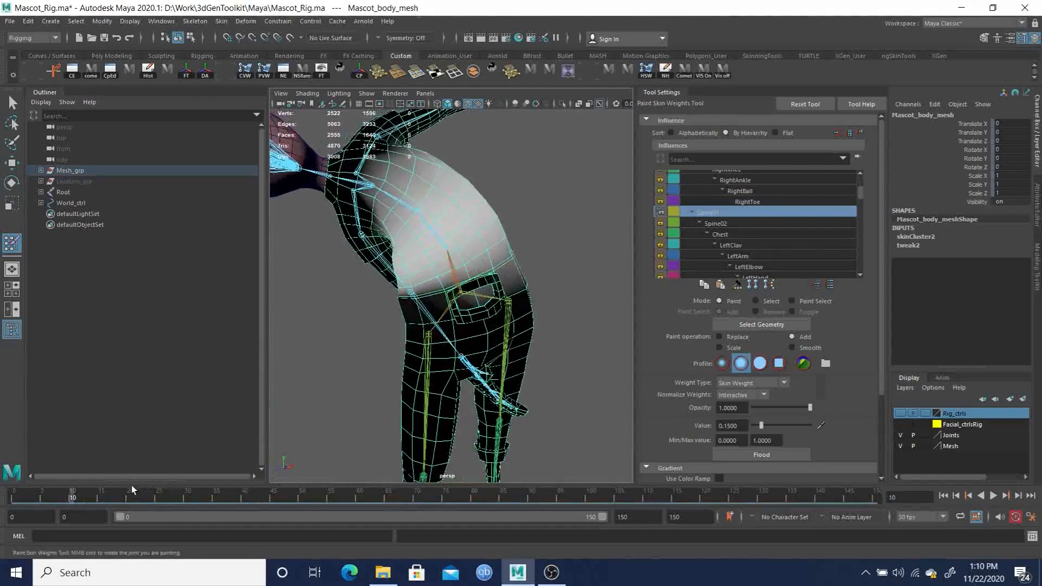
- Return to frame 0 and mirror the updated Spine01 weights to the other side of the body
left_click_drag(76, 499, 14, 498)
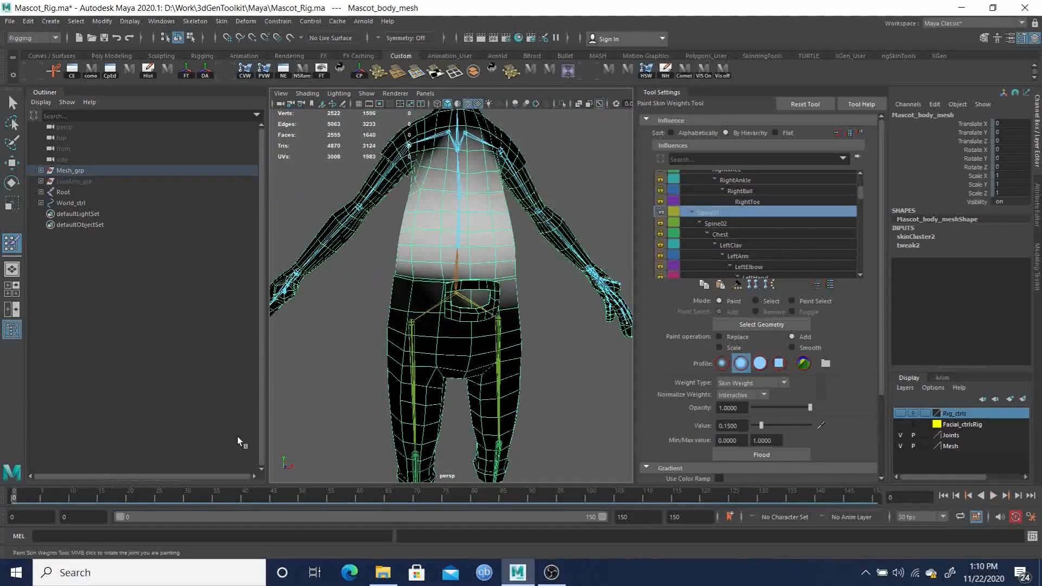
left_click(565, 70)
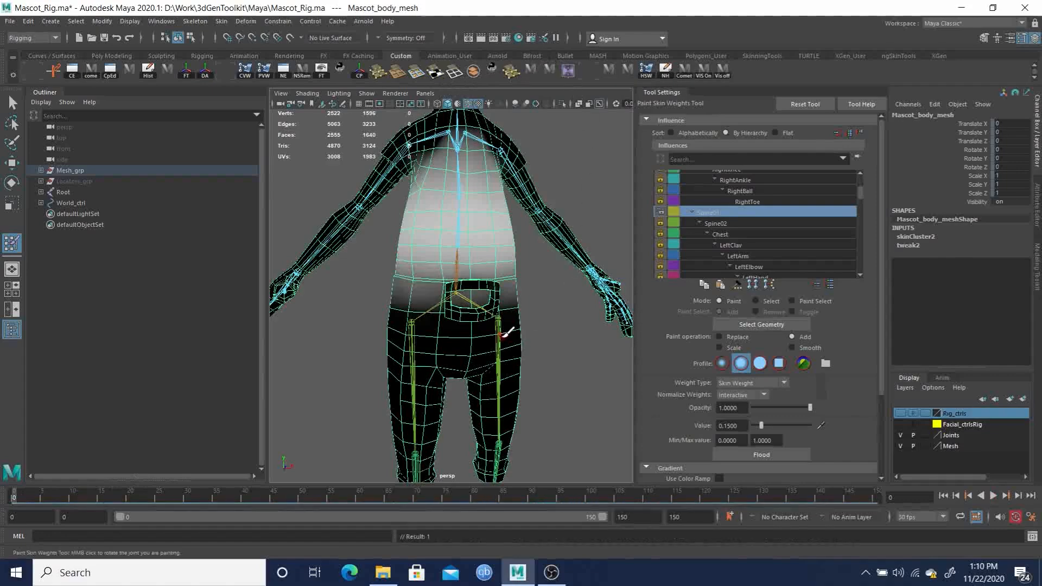
mouse_move(458, 305)
left_mouse_down("alt")
mouse_move(368, 309)
mouse_move(474, 302)
mouse_move(463, 304)
left_mouse_up("alt")
scroll(468, 308, "up", 2)
middle_click_drag(474, 313, 463, 266, "alt")
- Lock the Spine01 influence's weights, then unlock Hips and make it the influence to paint
left_click(661, 212)
scroll(719, 200, "up", 3)
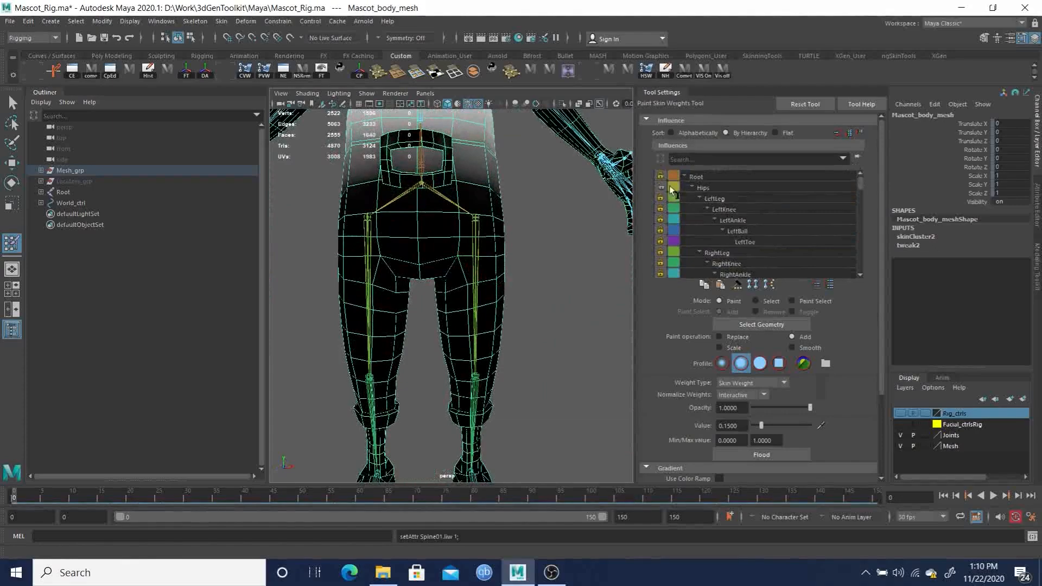
left_click(705, 188)
right_click_drag(526, 222, 473, 216, "alt")
left_click_drag(473, 217, 430, 215, "alt")
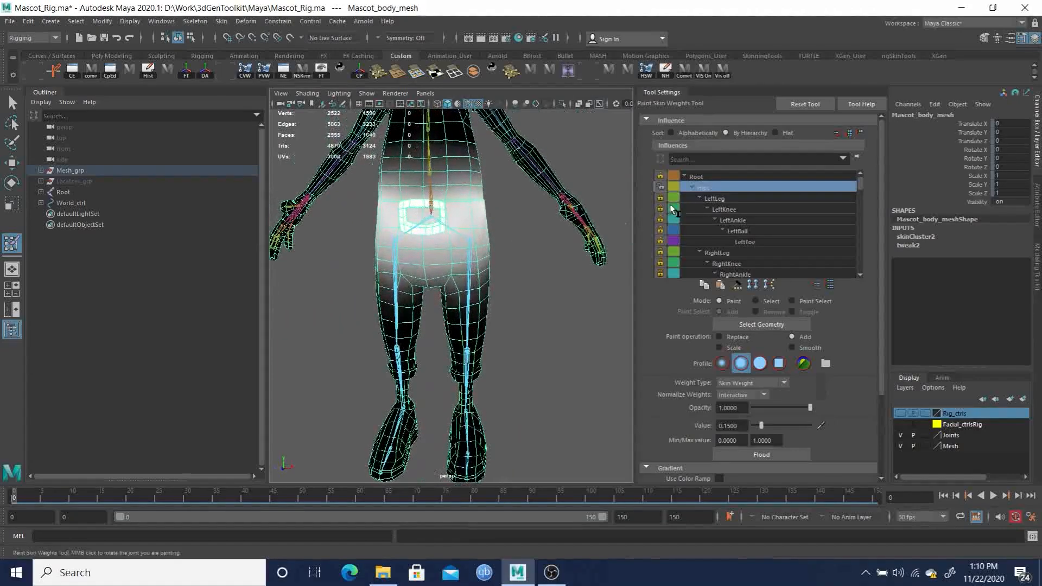
- Play the animation, stop at frame 55 and examine the Hips weights around the pelvis and raised leg
key("alt+v")
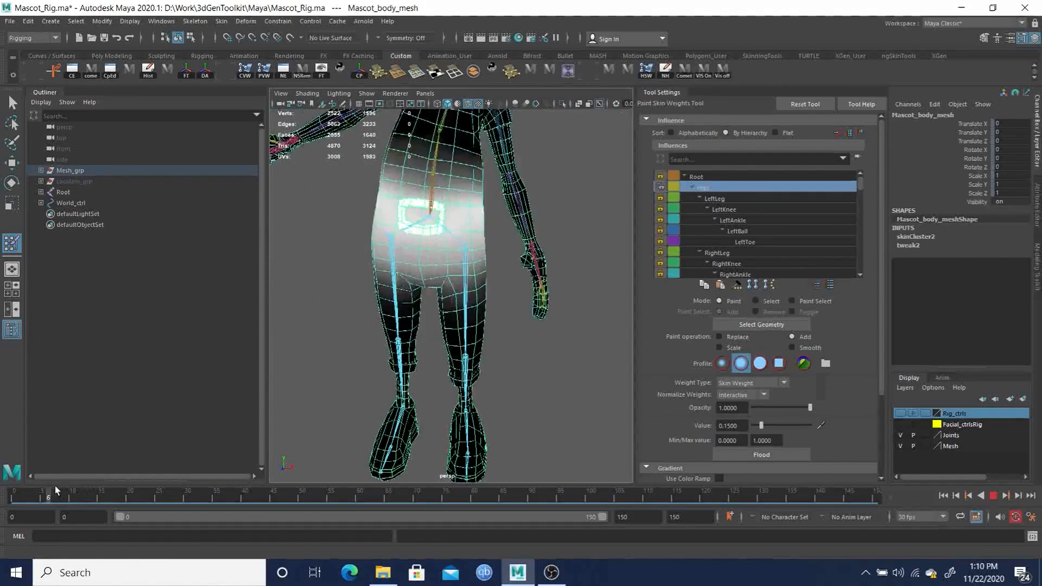
left_click_drag(355, 492, 326, 490)
left_click_drag(432, 411, 326, 399, "alt")
right_click_drag(398, 298, 509, 308, "alt")
middle_click_drag(480, 279, 433, 313, "alt")
left_click_drag(432, 313, 479, 271, "alt")
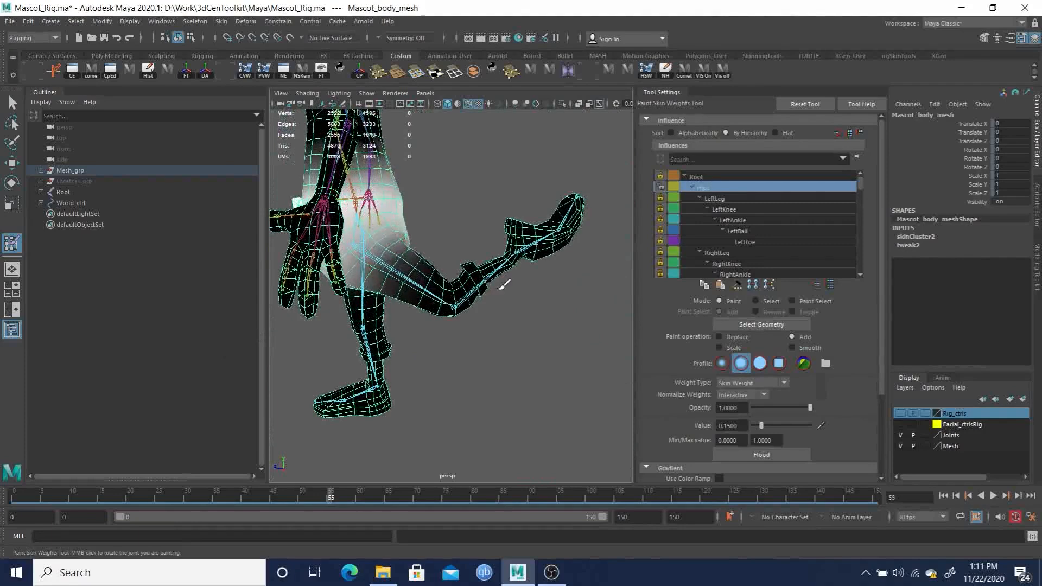
right_click_drag(438, 252, 501, 302, "alt")
middle_click_drag(409, 282, 465, 305, "alt")
left_click_drag(465, 305, 407, 303, "alt")
middle_click_drag(449, 263, 457, 287, "alt")
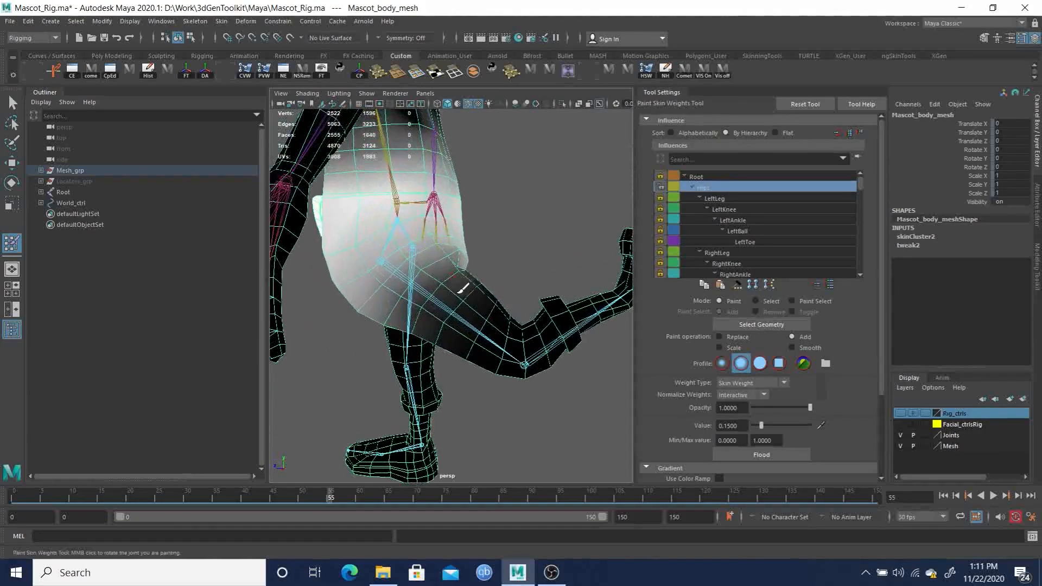